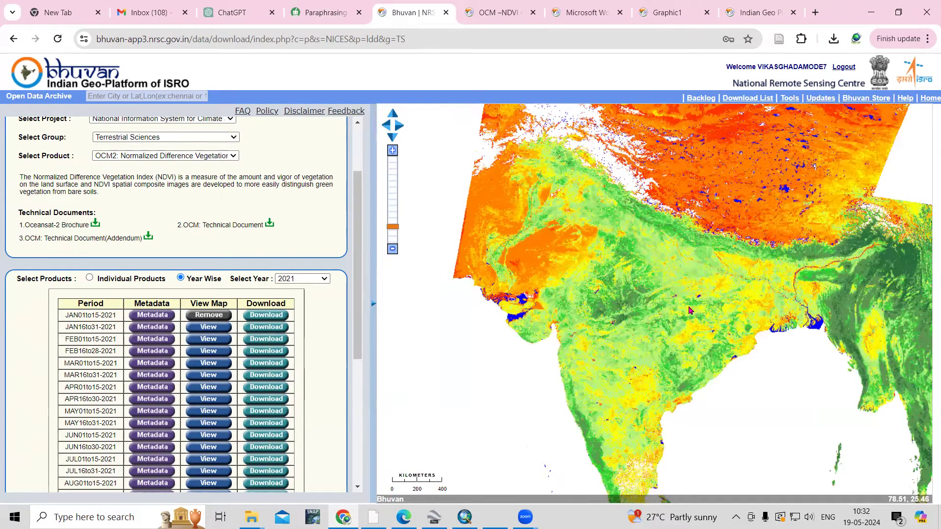
# Look through the available products and pan the NDVI map up and left.
pyautogui.click(225, 157)
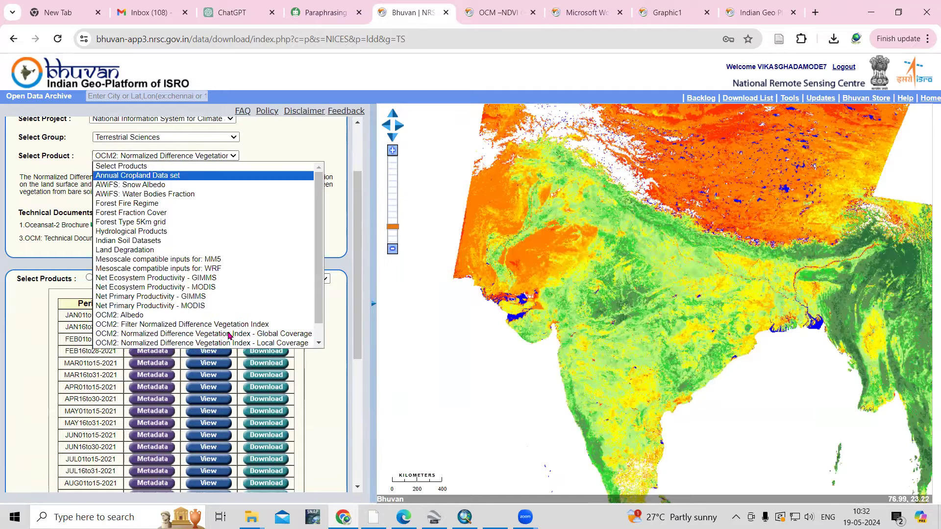
pyautogui.scroll(2, 196, 196)
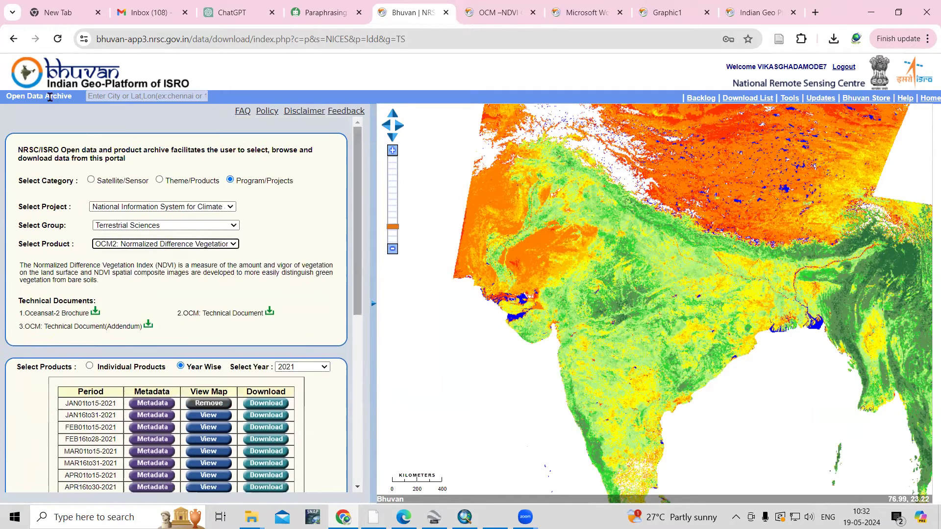
pyautogui.moveTo(524, 291); pyautogui.dragTo(529, 264)
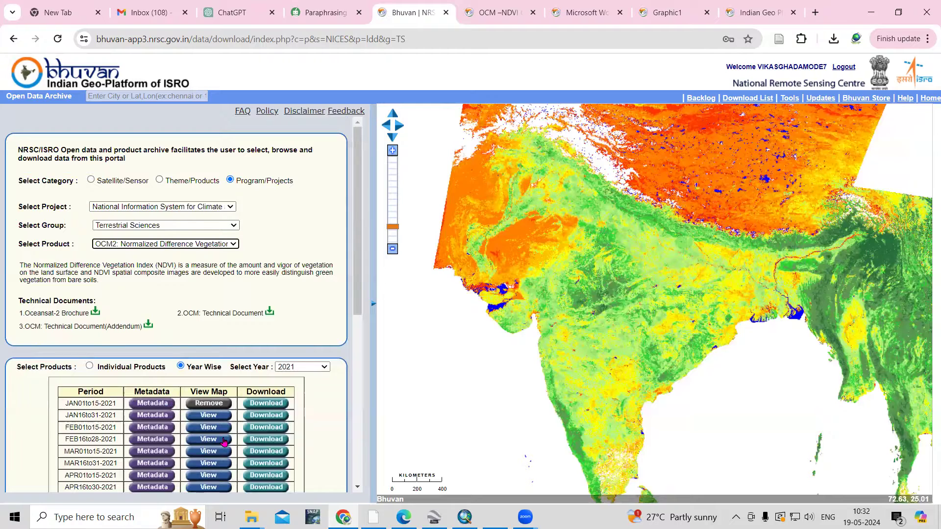
pyautogui.scroll(-7, 225, 441)
pyautogui.scroll(7, 223, 436)
# Search Google for 'bhuvan' in a new tab and open the Bhuvan - NRSC home page.
pyautogui.hotkey('ctrl', 't')
pyautogui.click(210, 39)
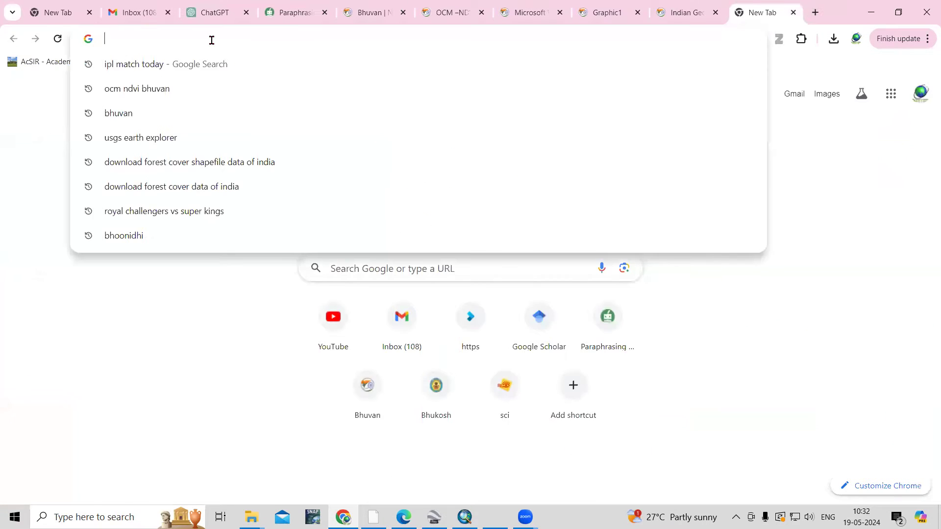
pyautogui.write('bh')
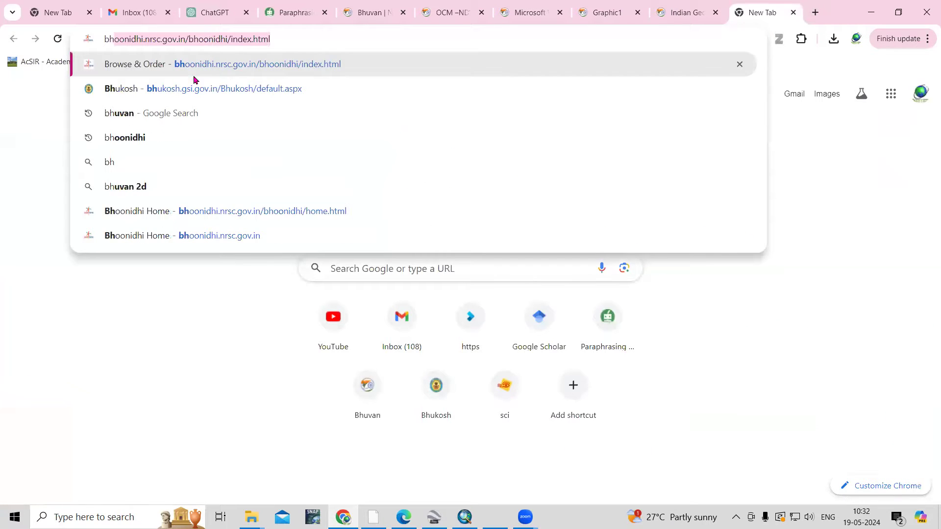
pyautogui.click(179, 113)
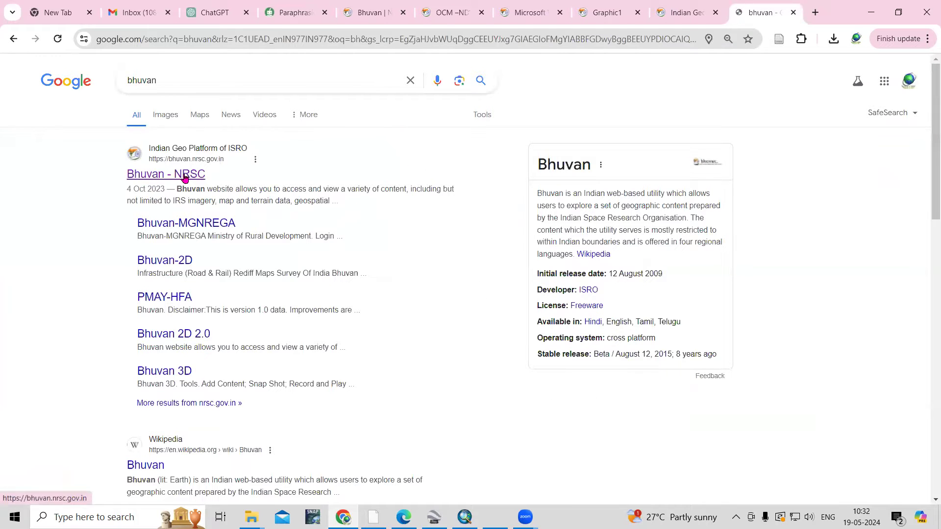
pyautogui.click(153, 180)
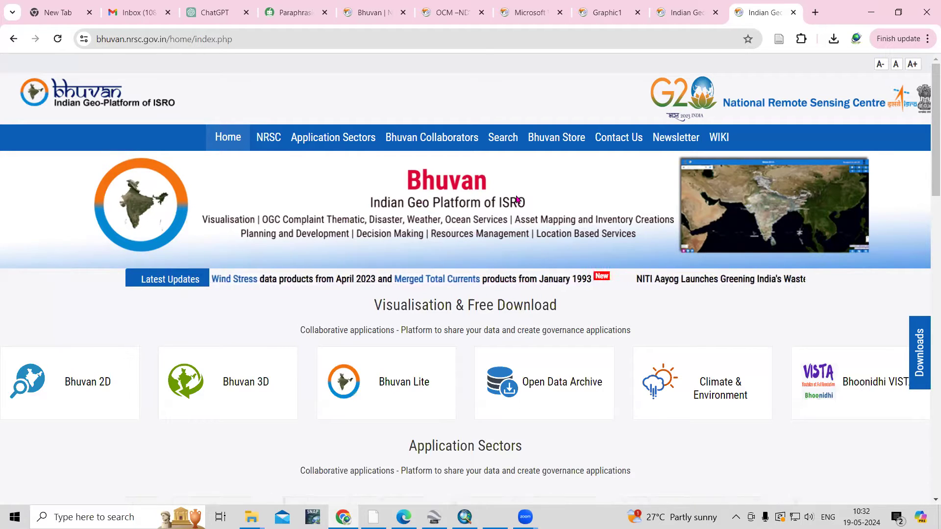
# Scroll the Bhuvan home page and open the Open Data Archive under Visualisation & Free Download.
pyautogui.scroll(-3, 417, 430)
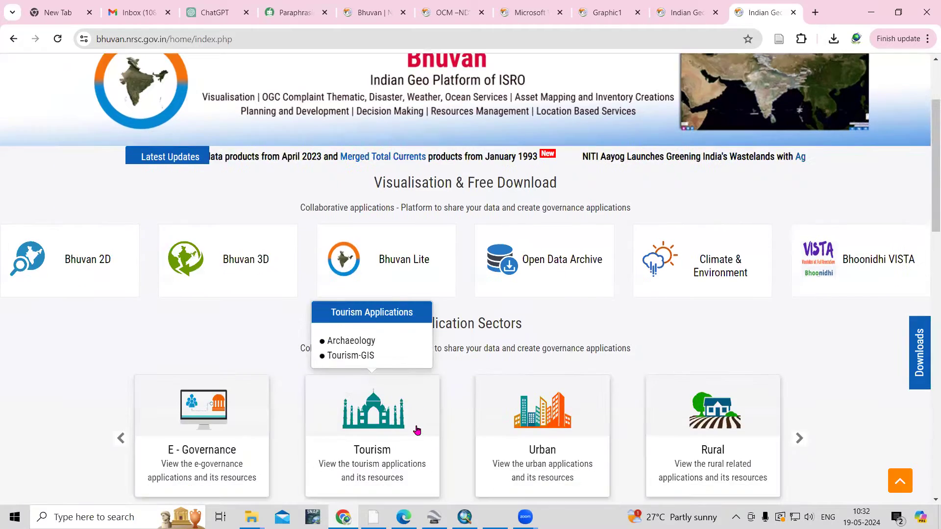
pyautogui.scroll(-15, 416, 429)
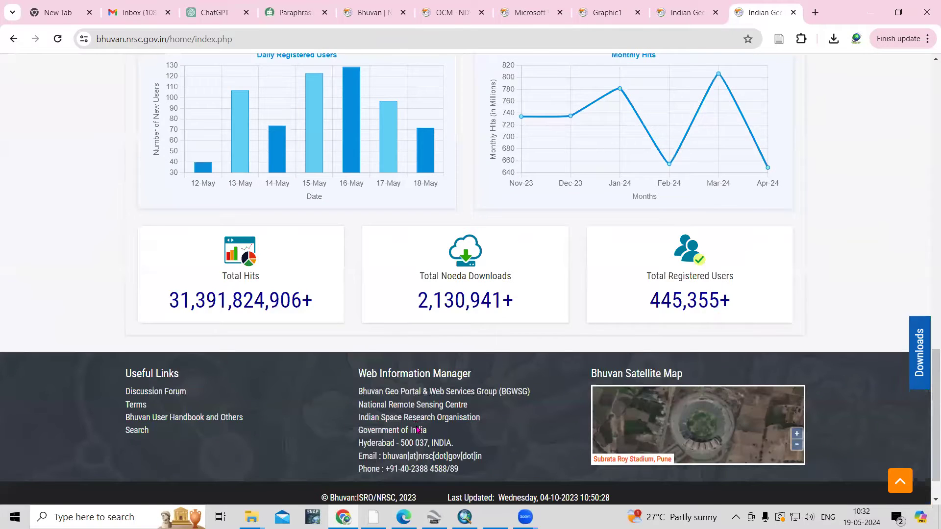
pyautogui.scroll(15, 416, 430)
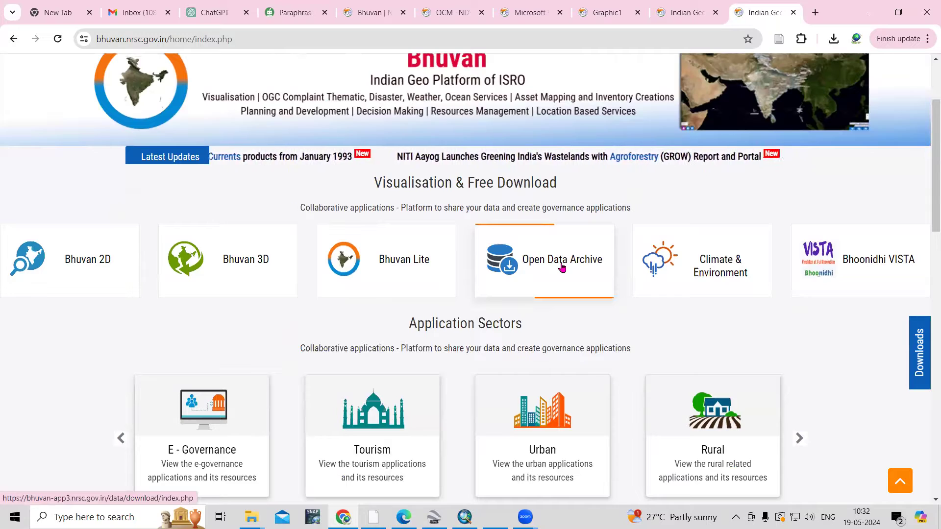
pyautogui.click(561, 267)
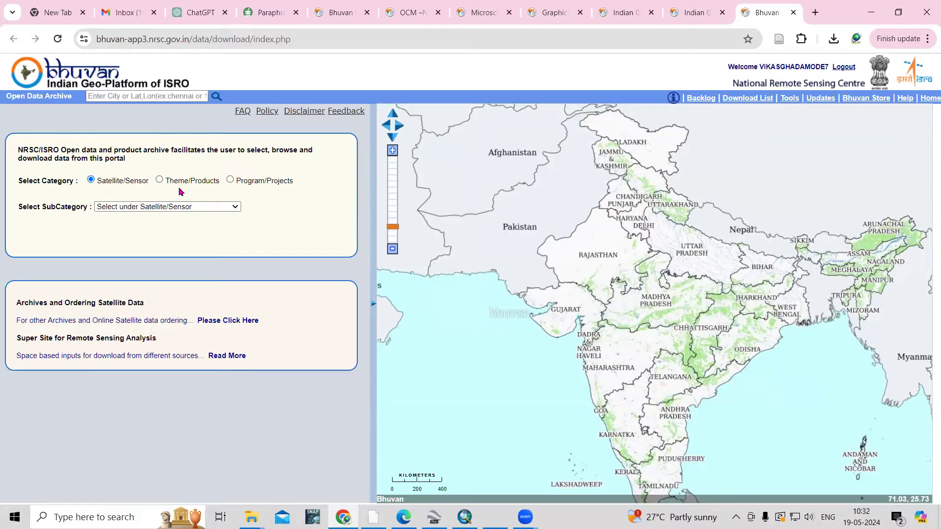
# Choose Program/Projects, project NICES, group Terrestrial Sciences and product OCM2 NDVI - Local Coverage.
pyautogui.click(230, 180)
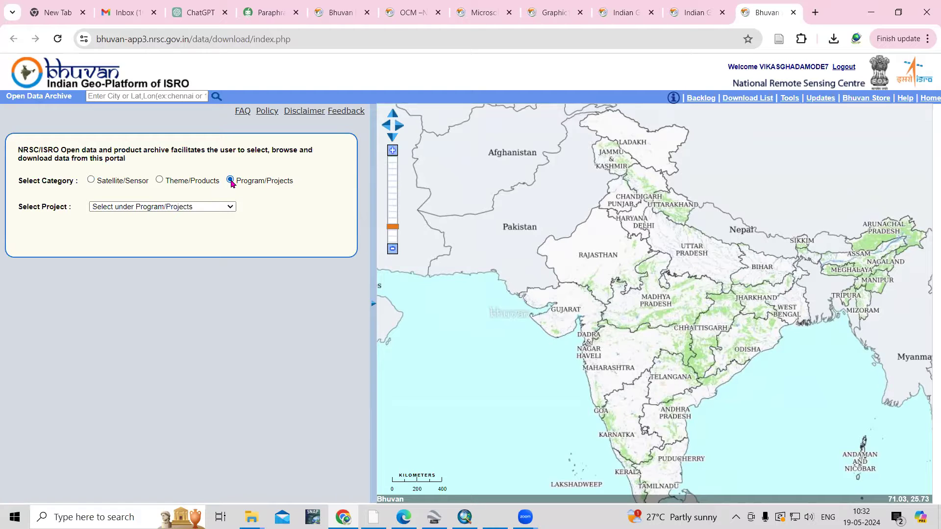
pyautogui.click(159, 208)
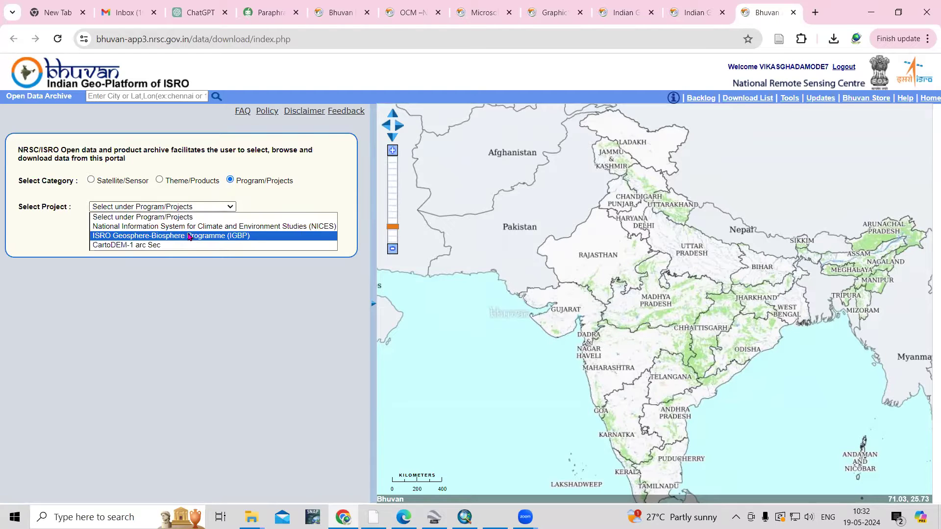
pyautogui.click(146, 230)
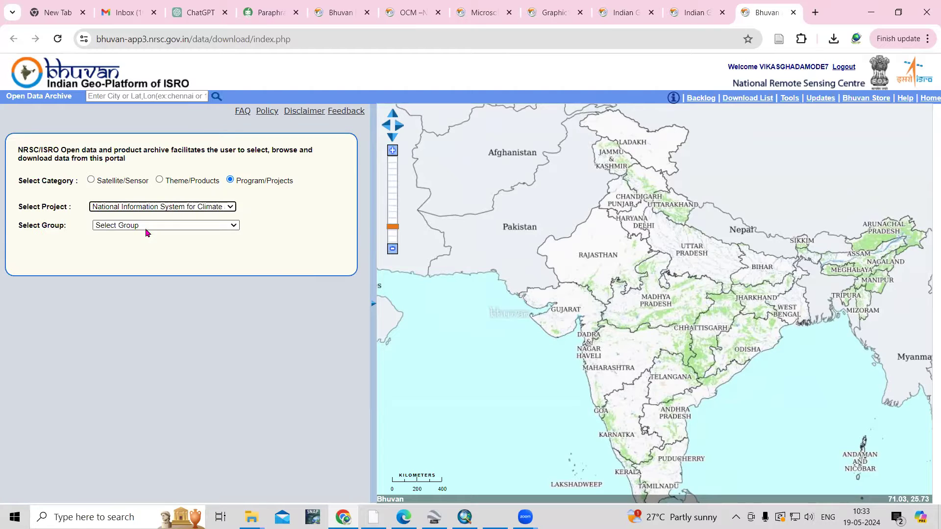
pyautogui.click(185, 226)
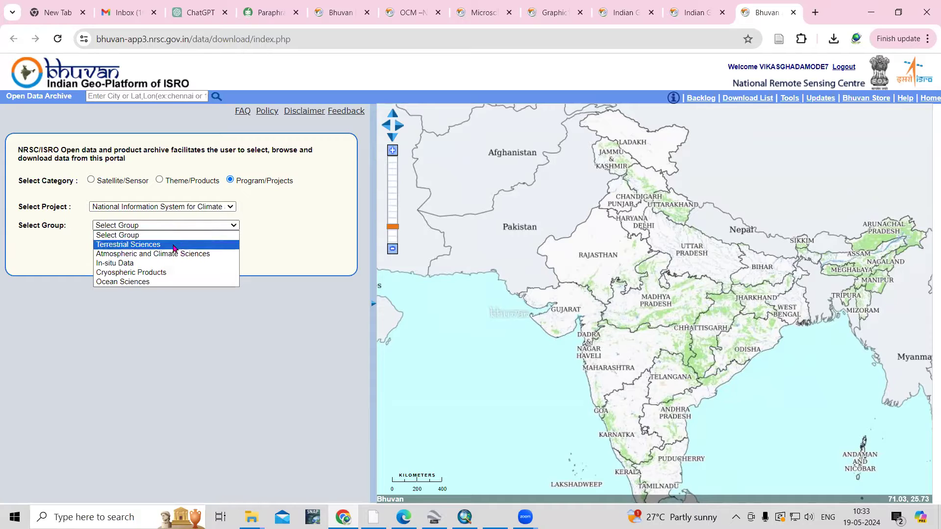
pyautogui.click(174, 247)
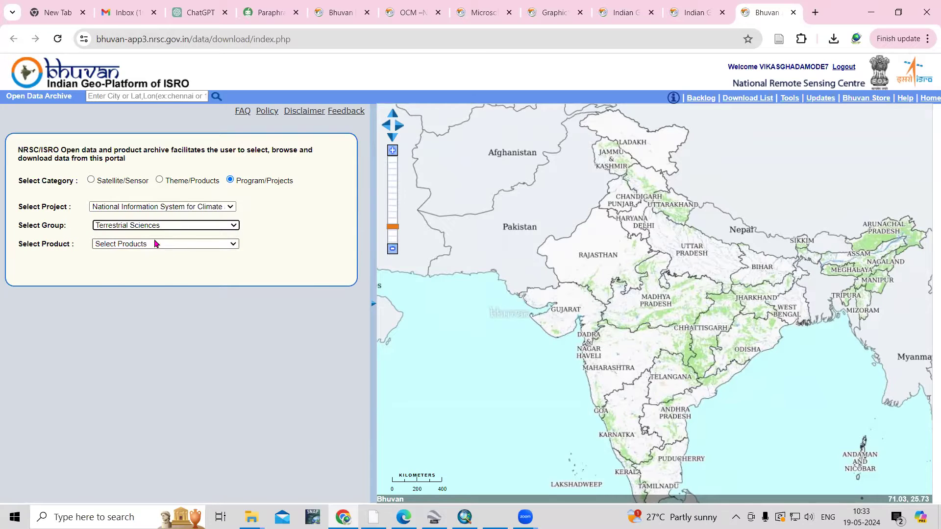
pyautogui.click(155, 244)
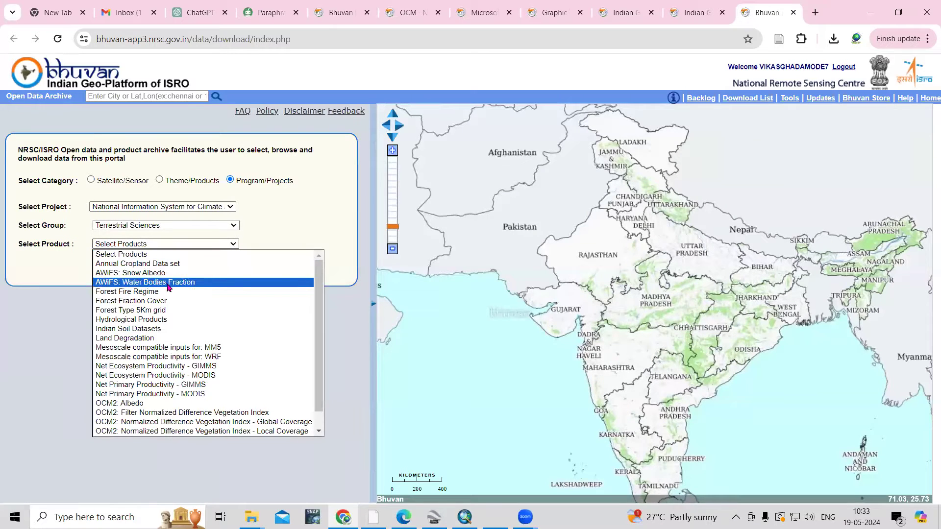
pyautogui.scroll(-1, 168, 288)
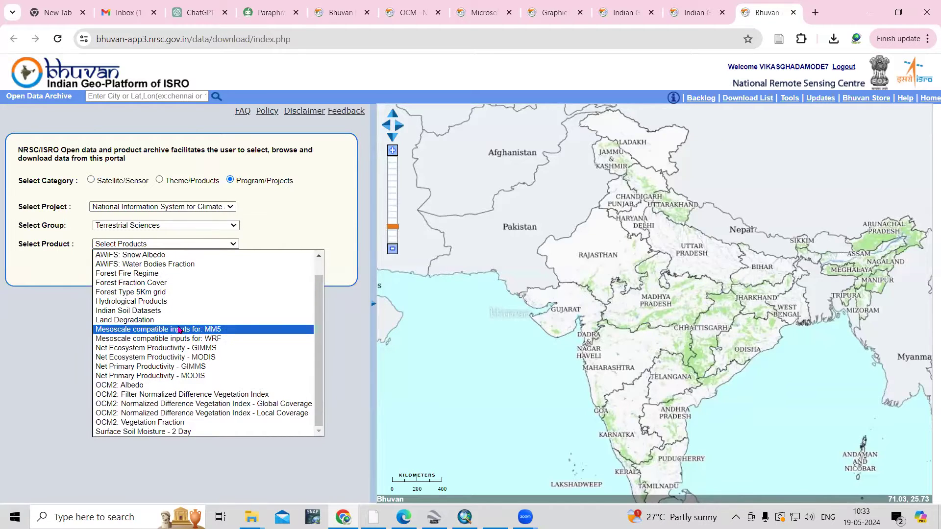
pyautogui.click(165, 414)
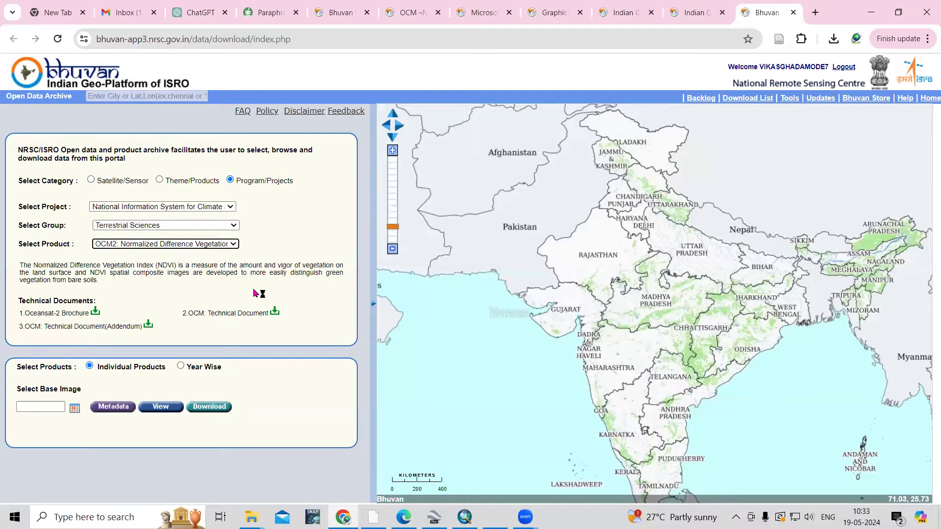
# Pan the map south, switch to year-wise browsing and list the 2021 NDVI periods.
pyautogui.moveTo(671, 293); pyautogui.dragTo(619, 231)
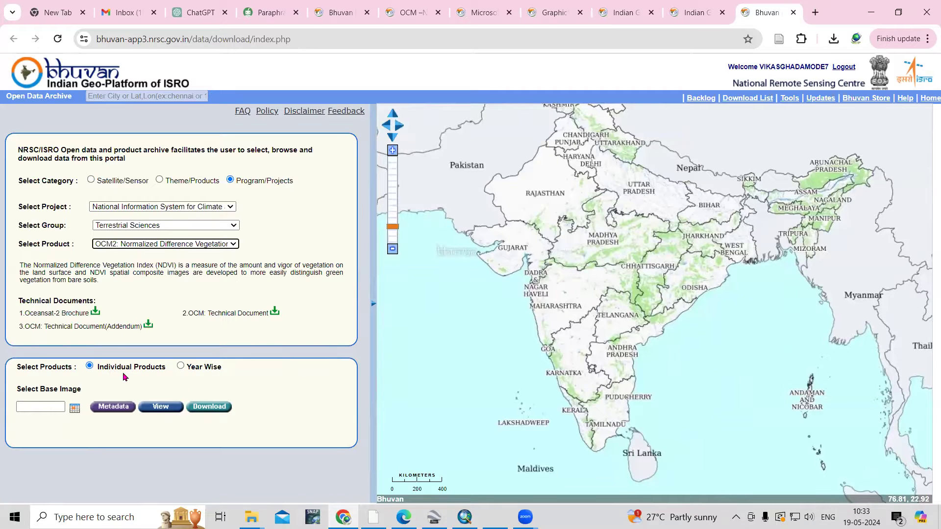
pyautogui.click(181, 367)
pyautogui.click(298, 367)
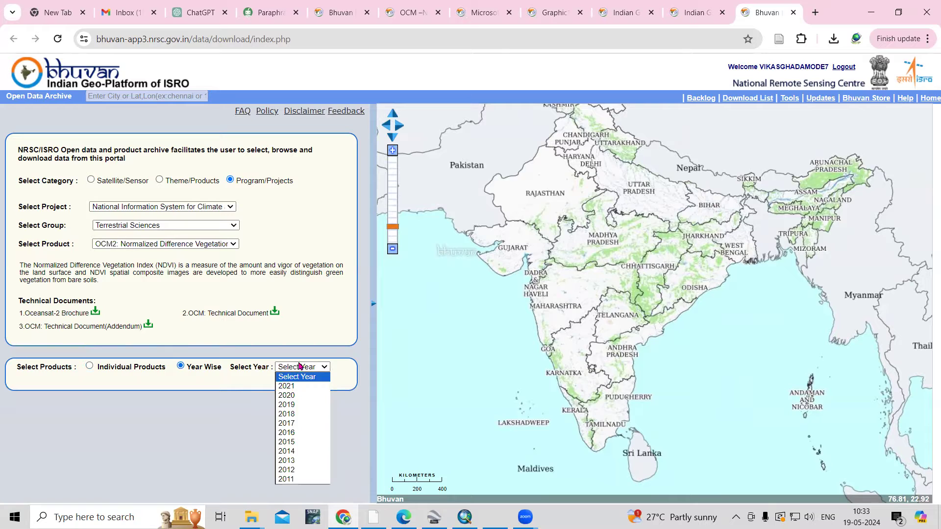
pyautogui.click(303, 387)
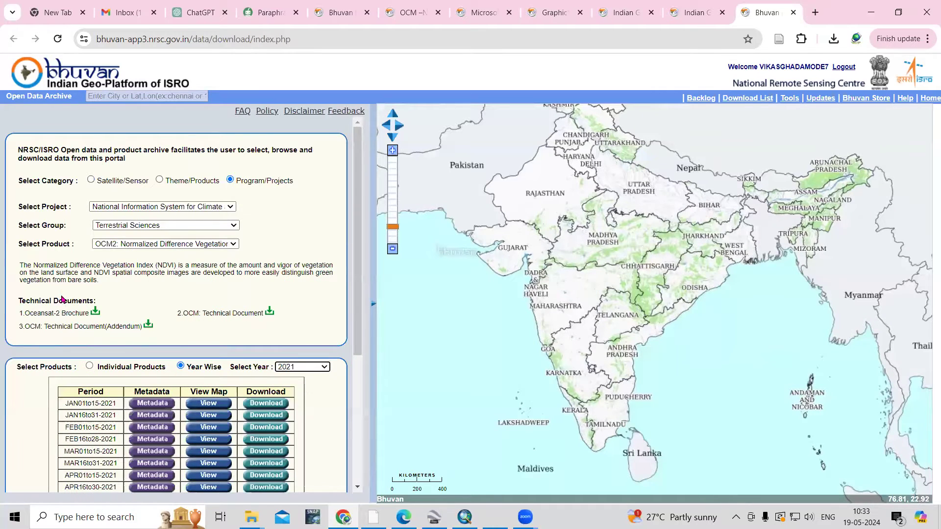
pyautogui.scroll(-3, 63, 300)
pyautogui.click(67, 280)
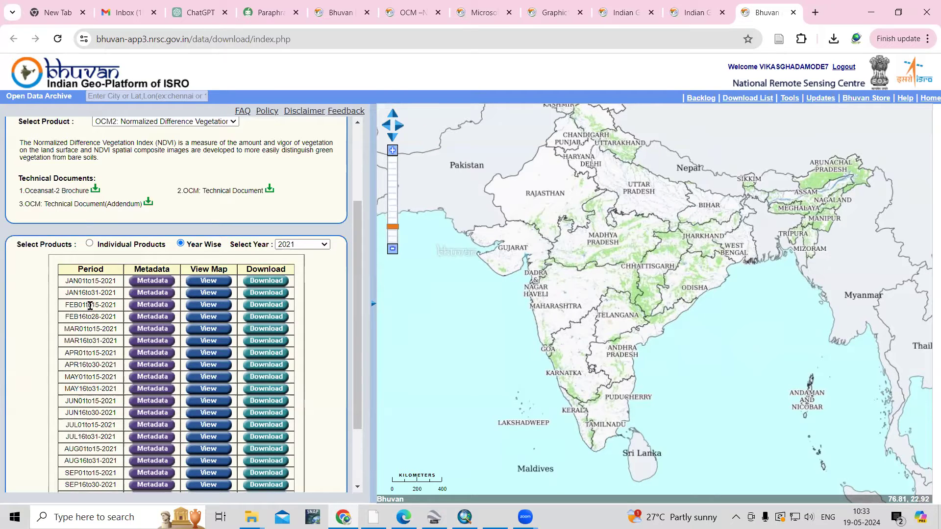
pyautogui.scroll(-3, 76, 387)
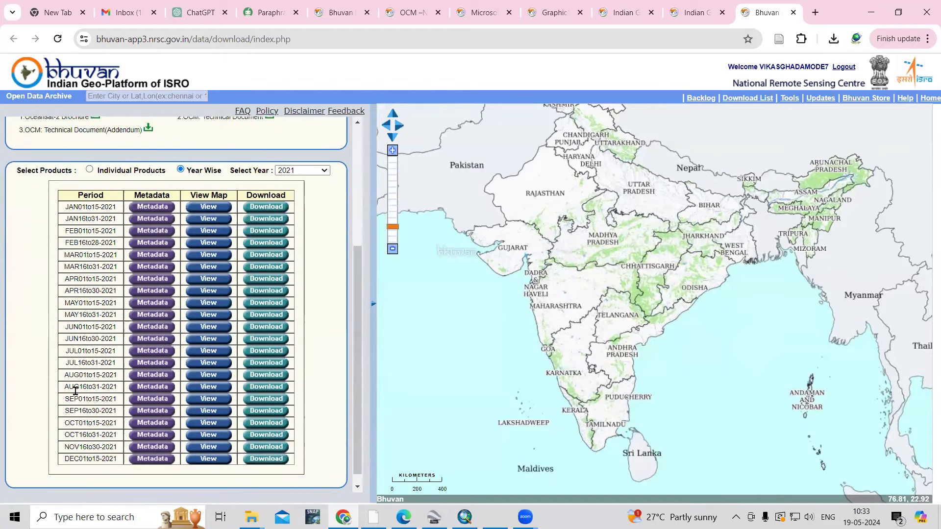
pyautogui.scroll(2, 147, 343)
# Briefly view the 2016 NDVI periods, then switch back to 2021 and scroll its table.
pyautogui.click(283, 224)
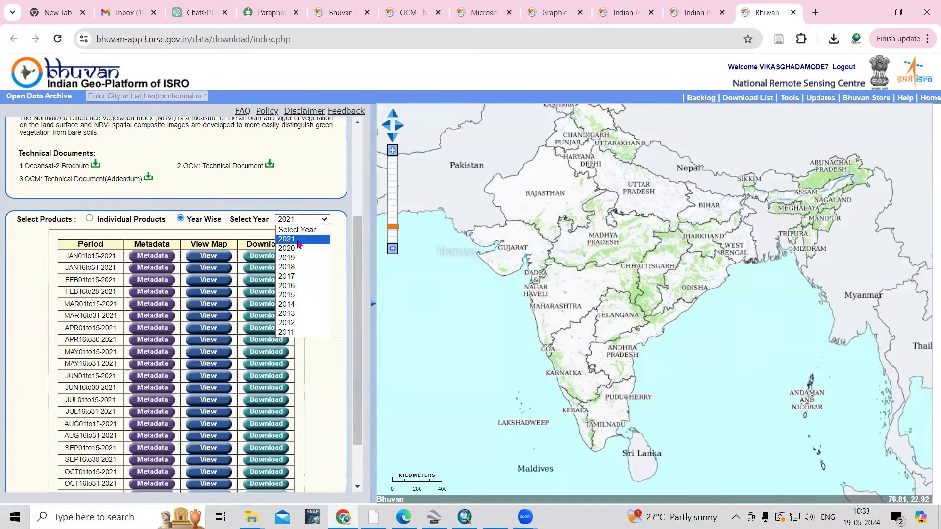
pyautogui.click(299, 287)
pyautogui.scroll(-2, 117, 360)
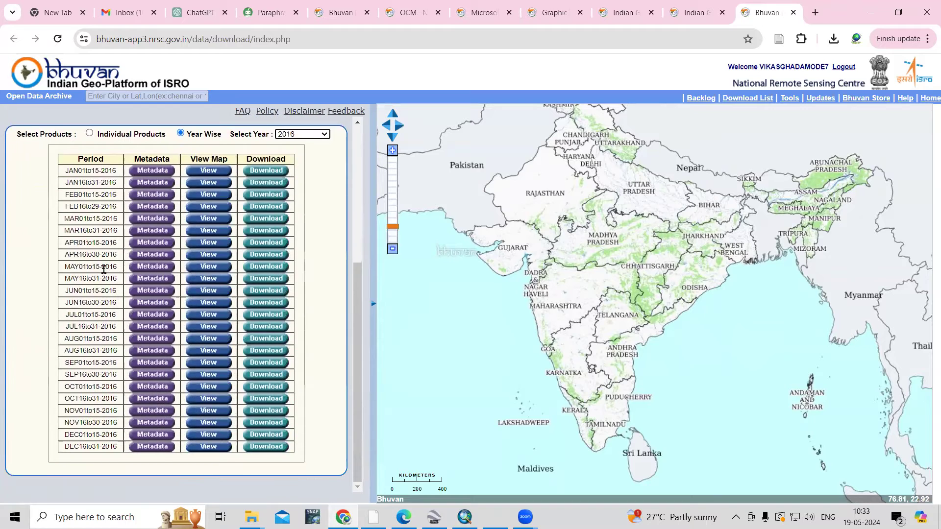
pyautogui.scroll(4, 152, 311)
pyautogui.click(311, 322)
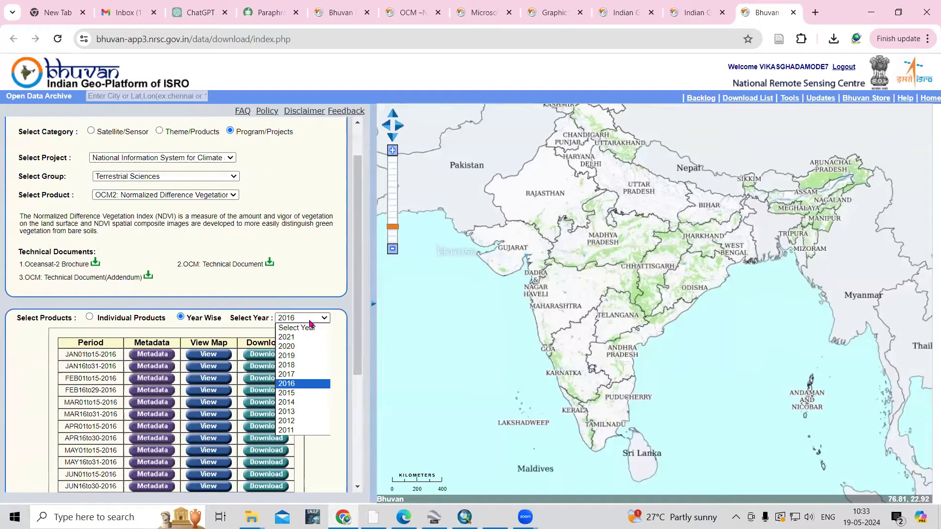
pyautogui.click(303, 344)
pyautogui.scroll(-3, 30, 367)
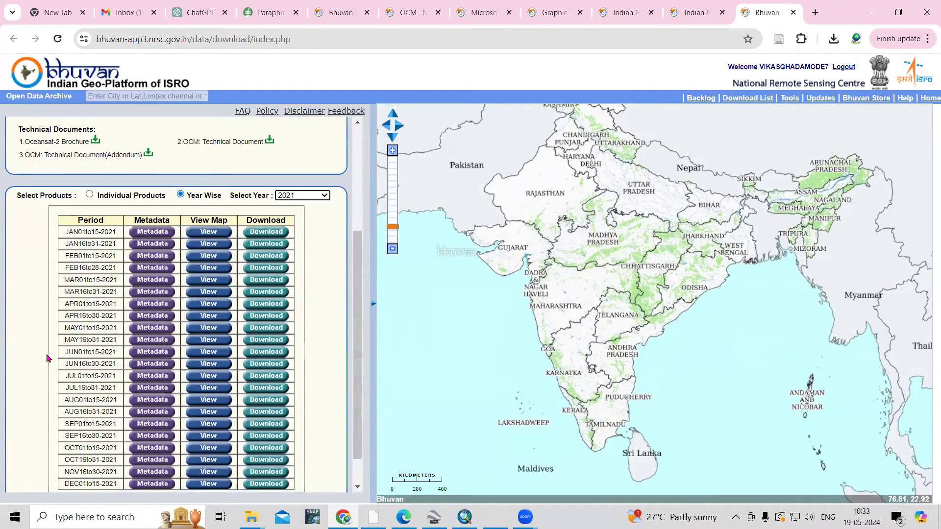
# Display the JAN01to15-2021 NDVI layer on the map and pan and zoom across India.
pyautogui.click(209, 232)
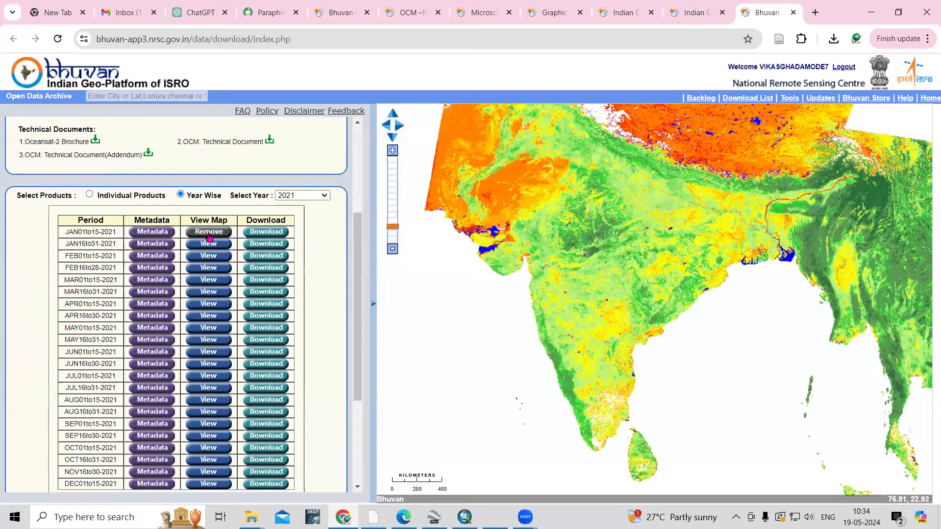
pyautogui.moveTo(644, 357); pyautogui.dragTo(626, 332)
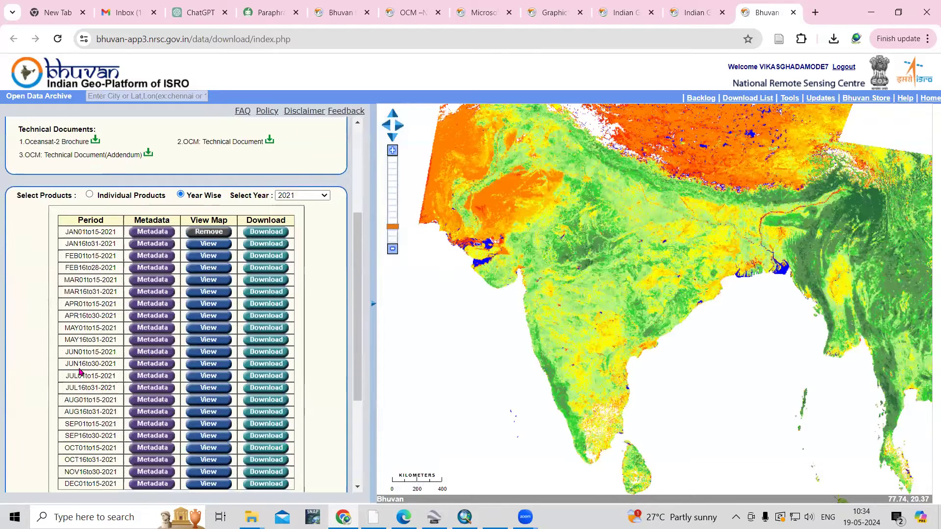
pyautogui.scroll(-3, 81, 373)
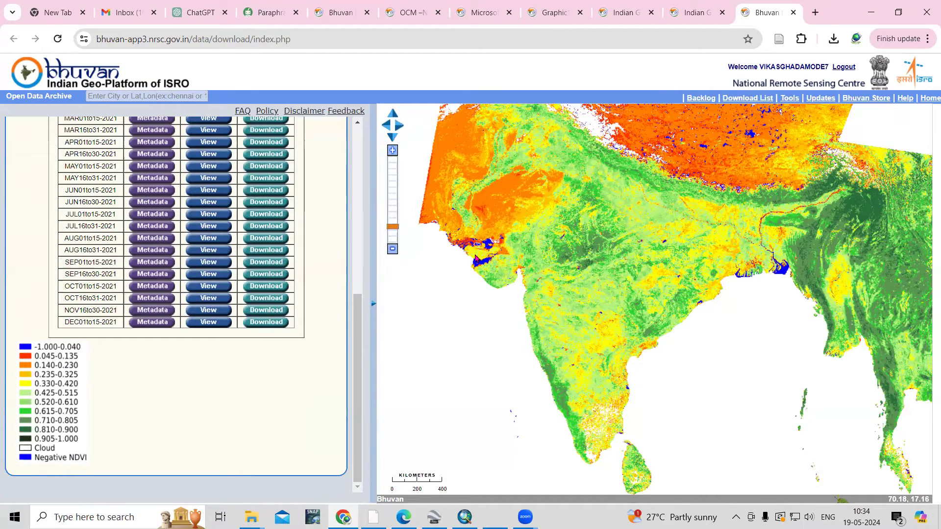
pyautogui.scroll(4, 476, 260)
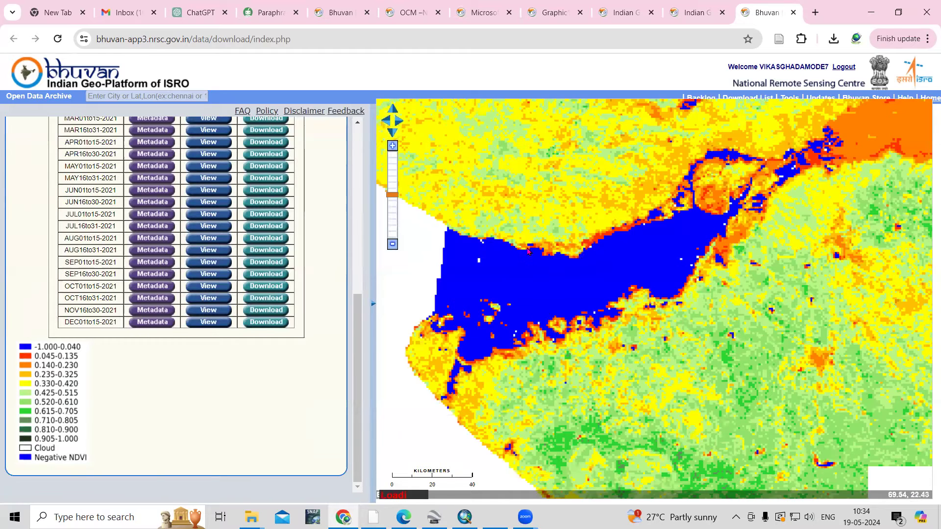
pyautogui.scroll(-4, 590, 324)
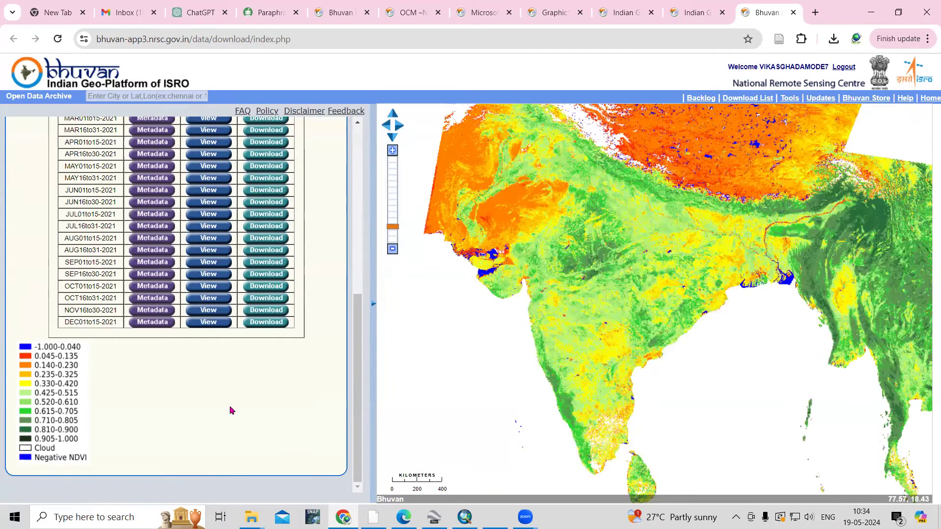
# Pan north to Tibet, then east past the Bay of Bengal delta, and log out.
pyautogui.moveTo(582, 137); pyautogui.dragTo(606, 240)
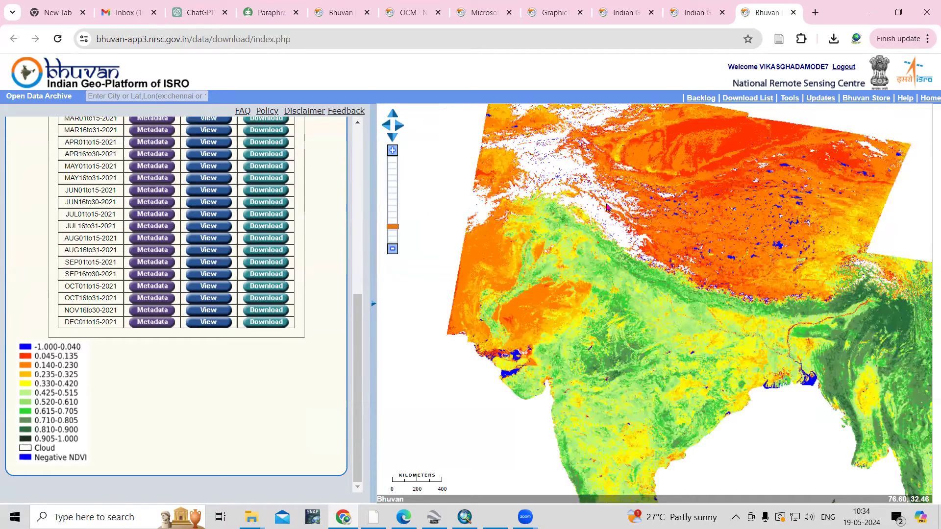
pyautogui.scroll(1, 618, 226)
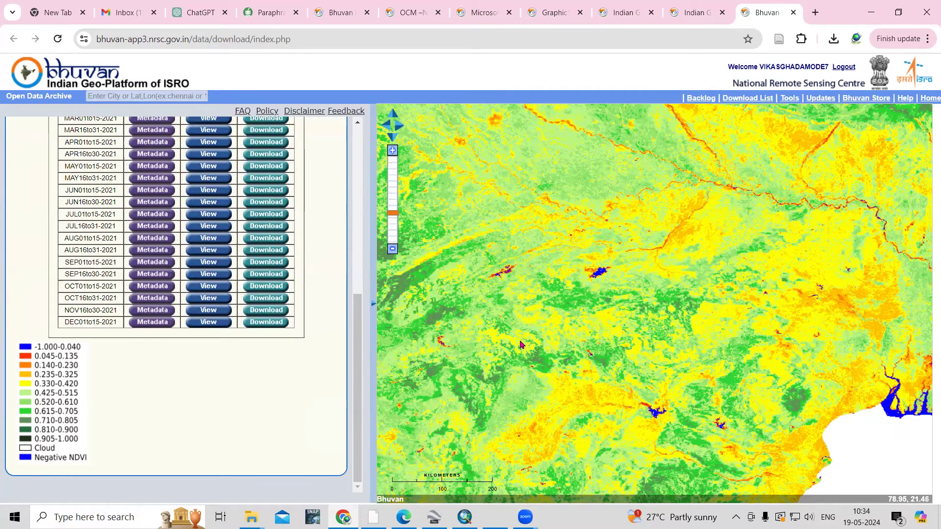
pyautogui.scroll(-1, 540, 297)
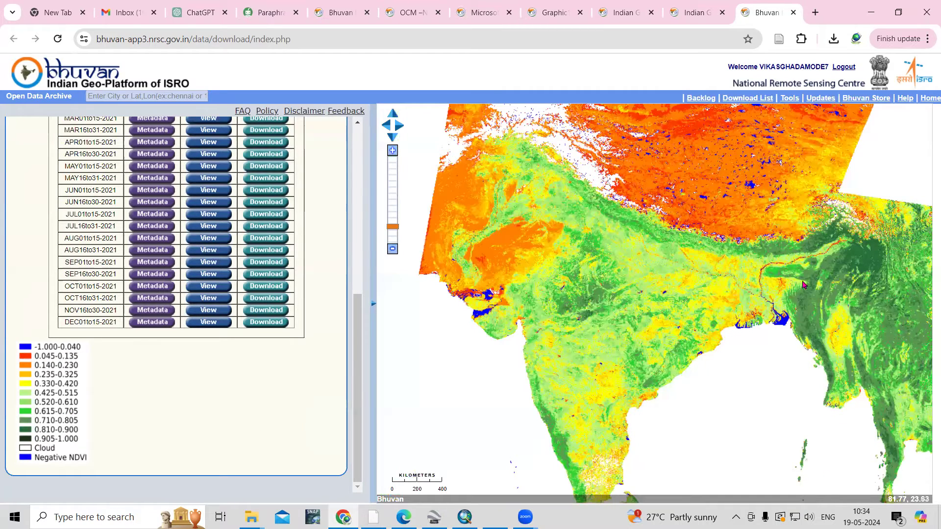
pyautogui.scroll(3, 783, 292)
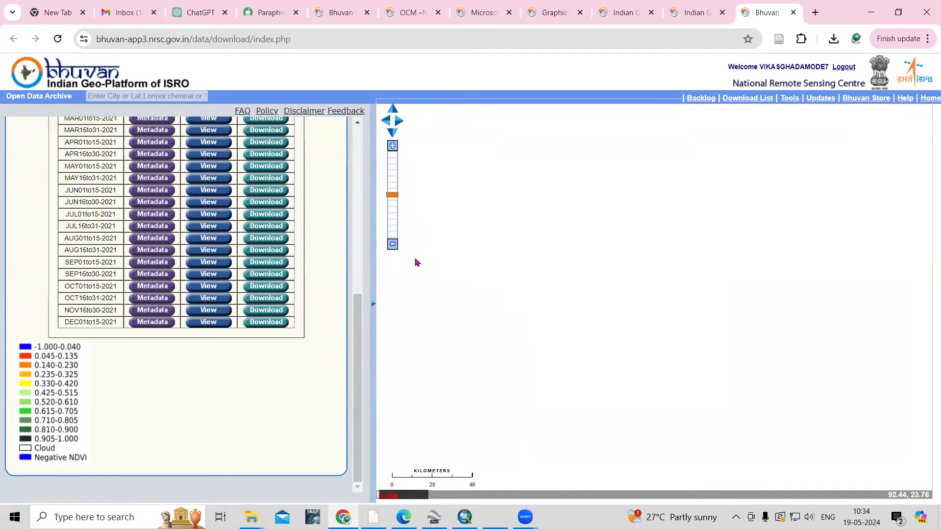
pyautogui.click(392, 244)
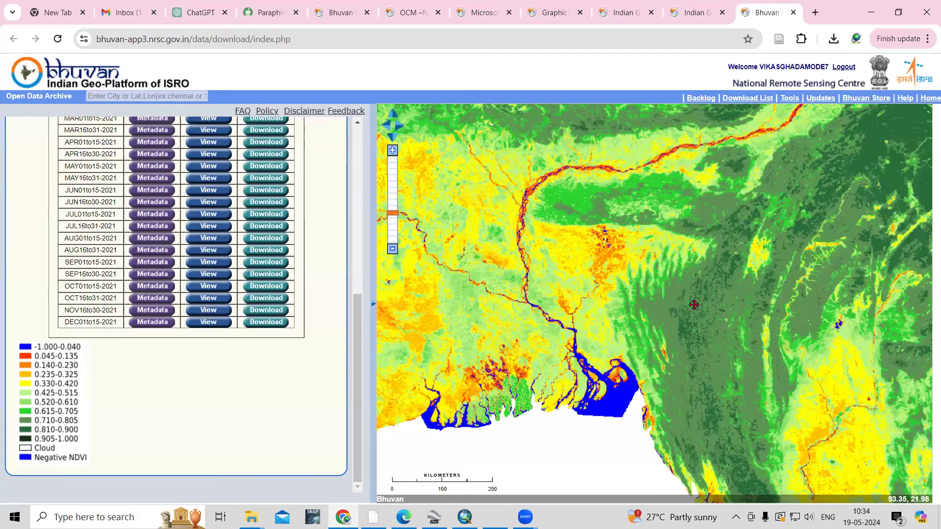
pyautogui.press('Down')
pyautogui.press('Down')
pyautogui.press('Right')
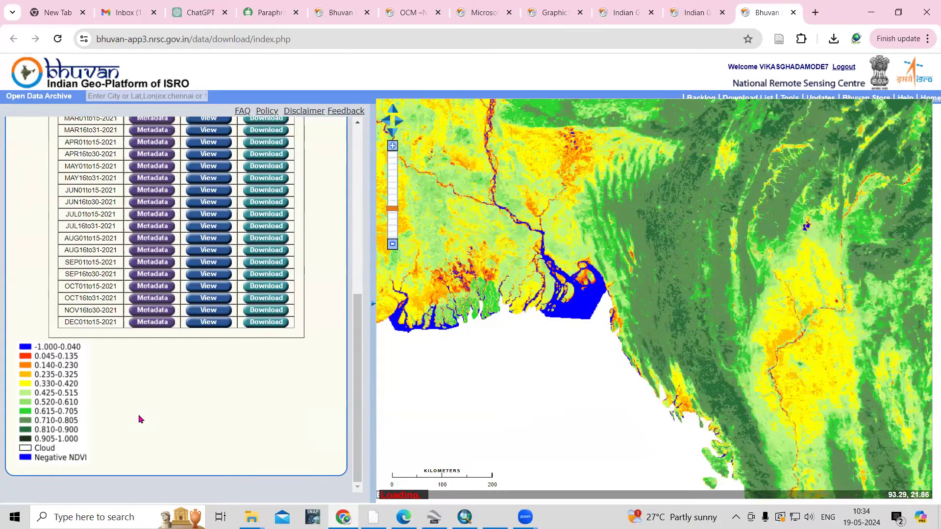
pyautogui.scroll(2, 274, 300)
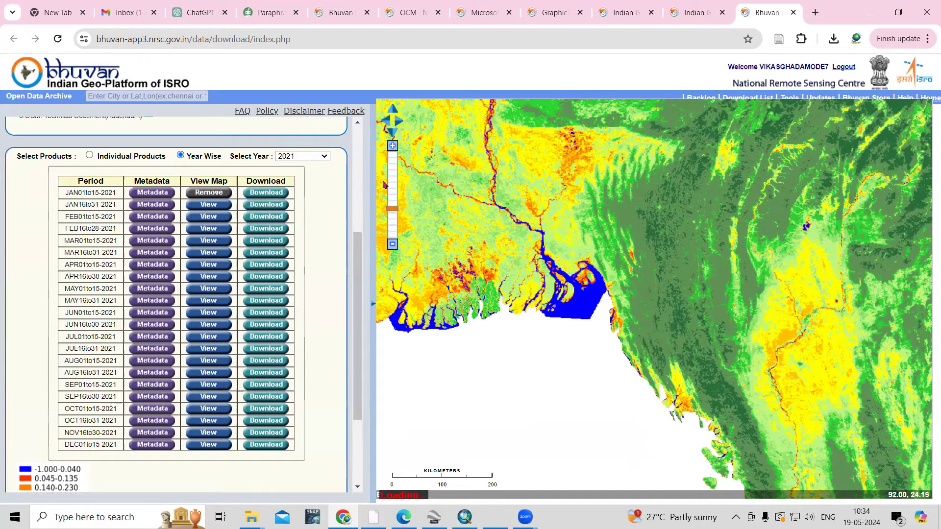
pyautogui.moveTo(562, 238); pyautogui.dragTo(525, 248)
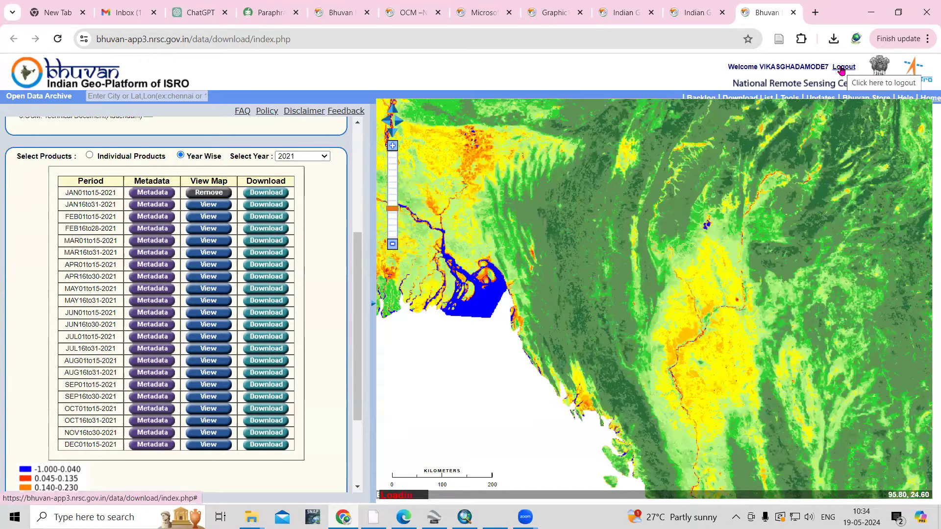
pyautogui.click(841, 70)
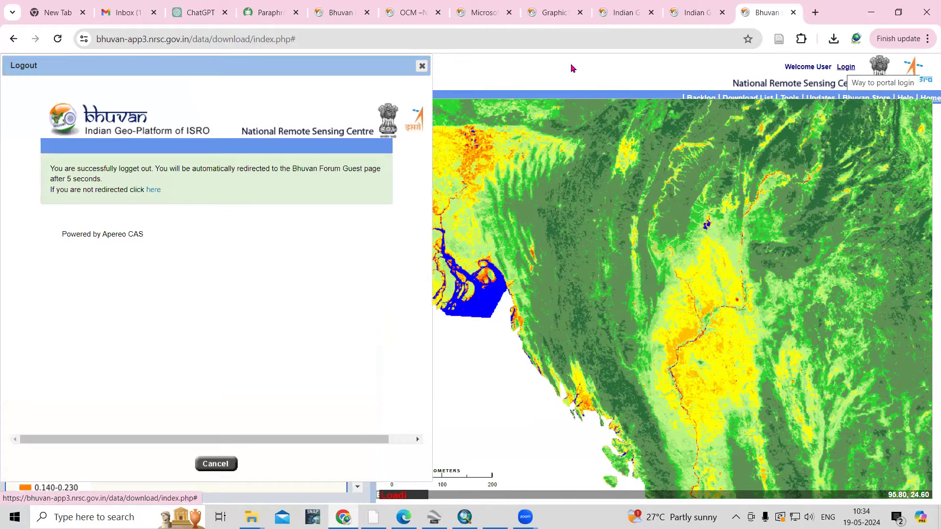
# Sign back into Bhuvan via single sign-on, then close the confirmation and discussion forum windows.
pyautogui.click(847, 69)
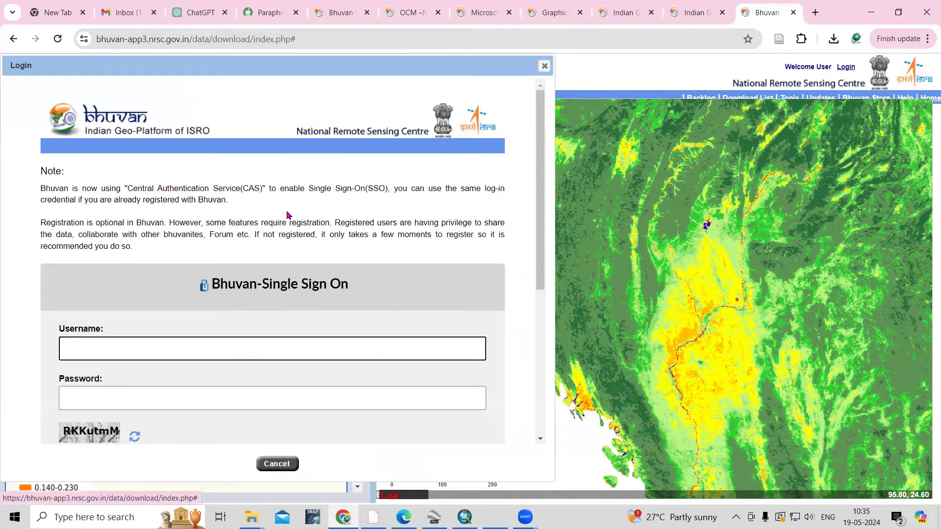
pyautogui.scroll(-5, 278, 350)
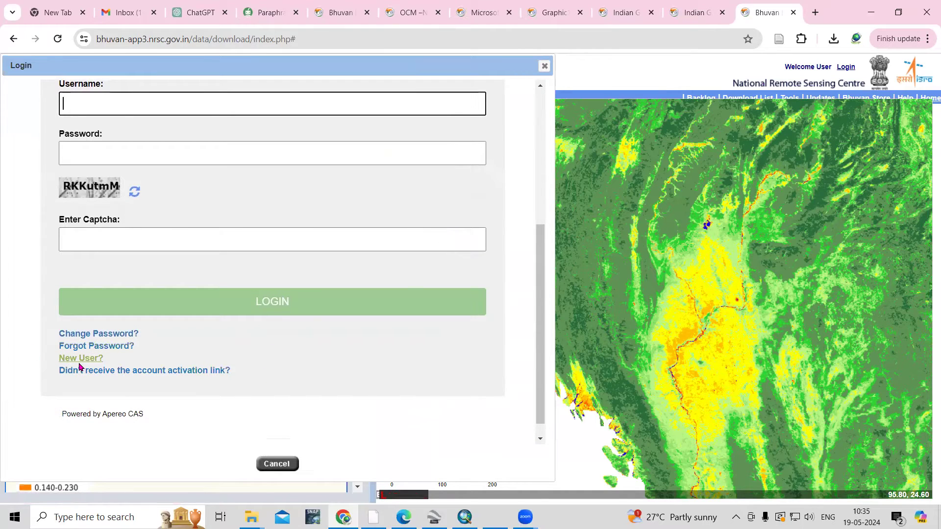
pyautogui.click(78, 363)
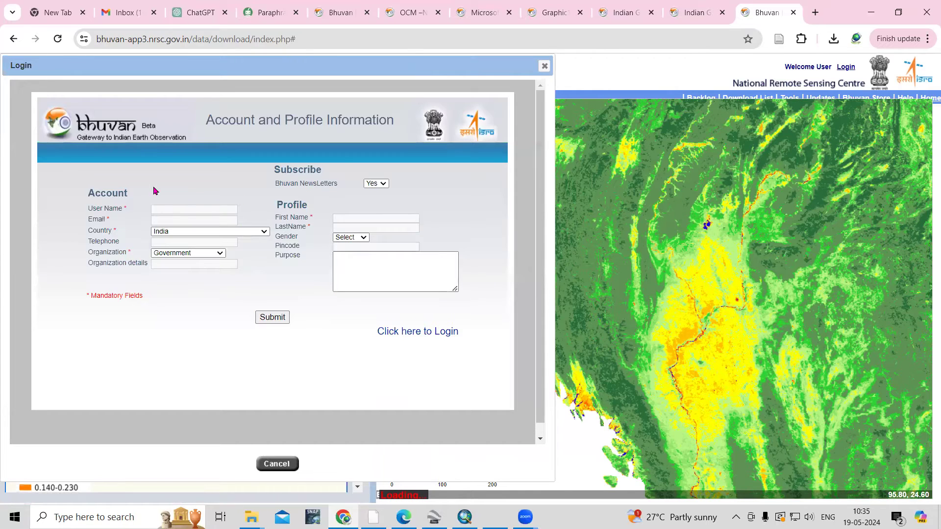
pyautogui.click(406, 337)
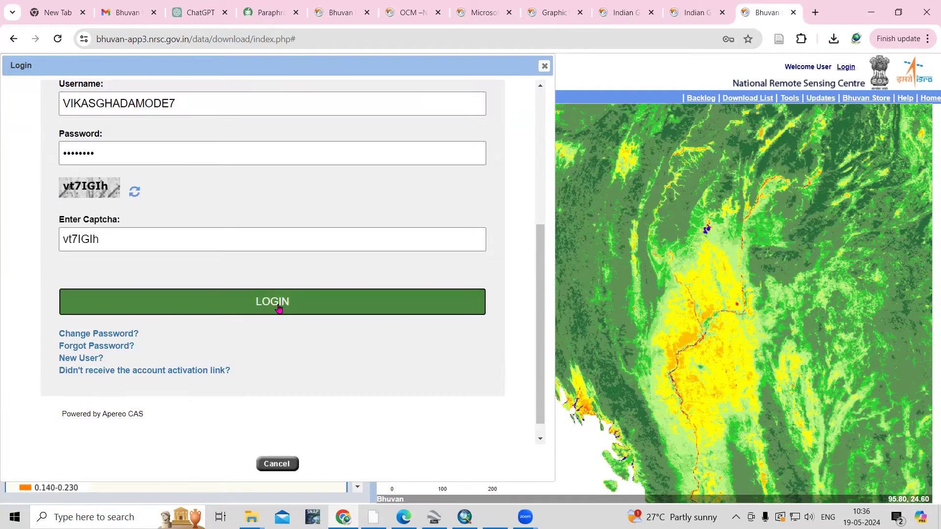
pyautogui.click(275, 301)
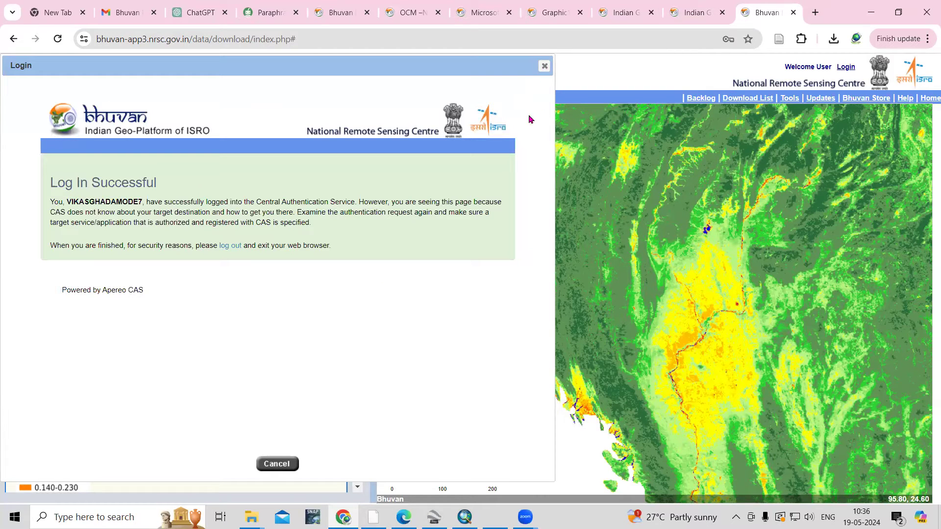
pyautogui.click(543, 66)
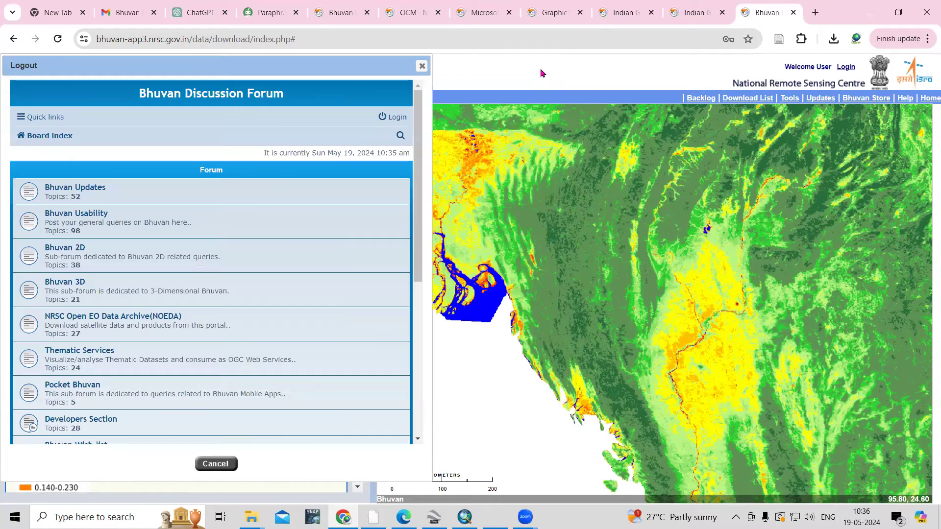
pyautogui.click(422, 67)
# Request the JAN01to15-2021 NDVI file download, dismissing the login-required alert.
pyautogui.click(272, 195)
pyautogui.press('Return')
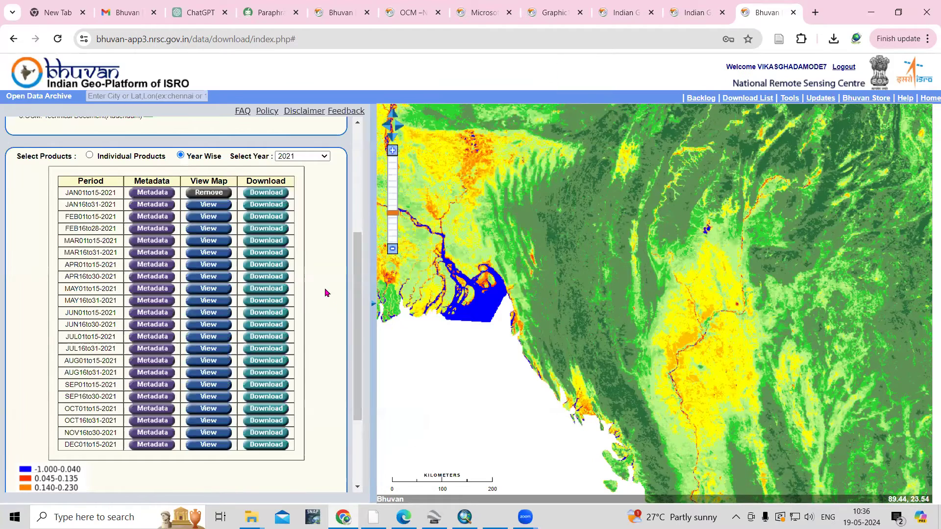
pyautogui.click(268, 196)
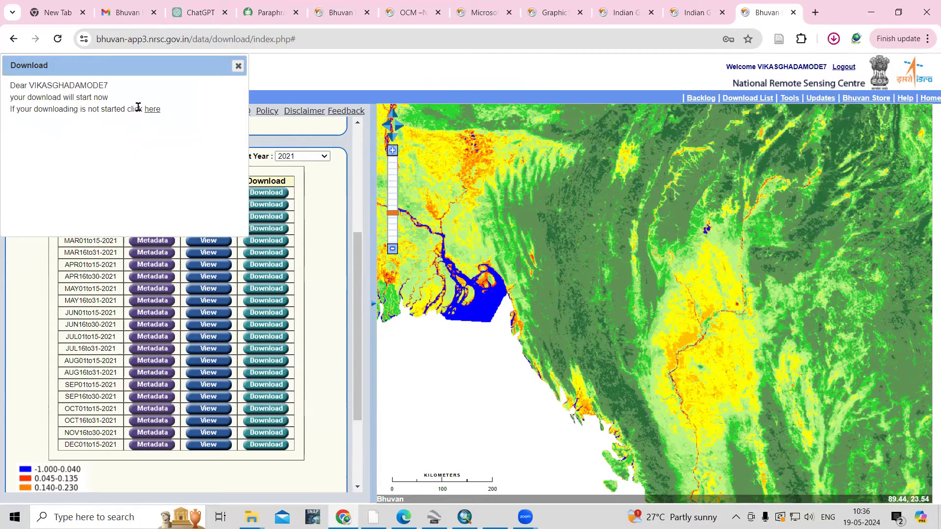
# Close the download notice and open the finished OCM2_GP_INDIA_NDVI_JAN01TO152021_V02_01 (1).ZIP in WinRAR.
pyautogui.click(238, 66)
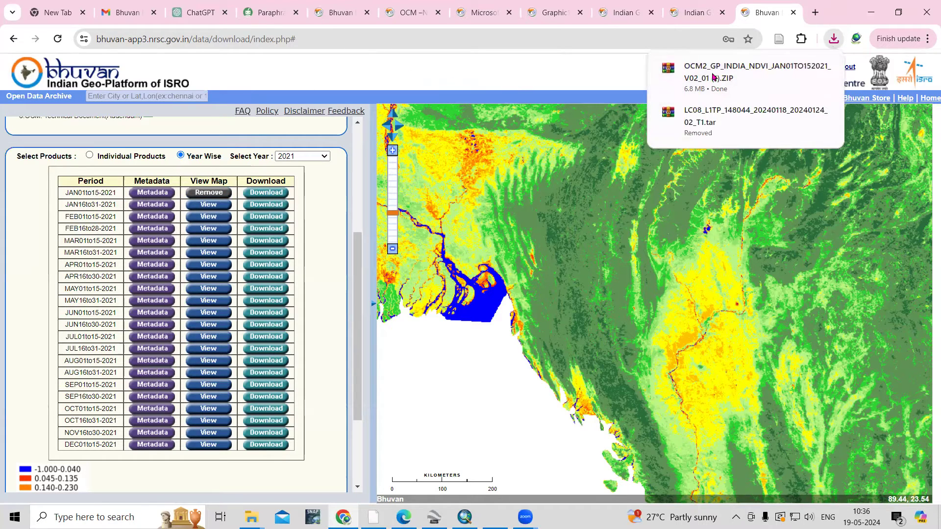
pyautogui.moveTo(713, 77)
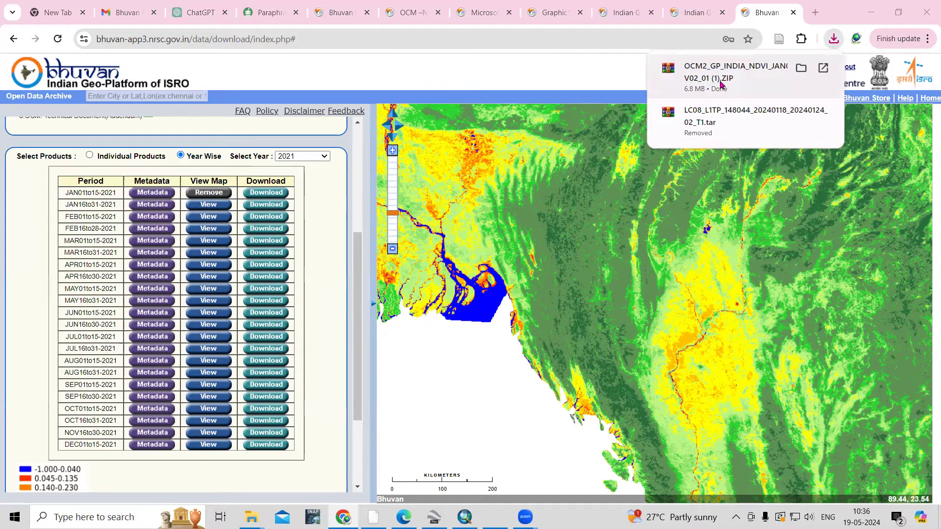
pyautogui.click(720, 84)
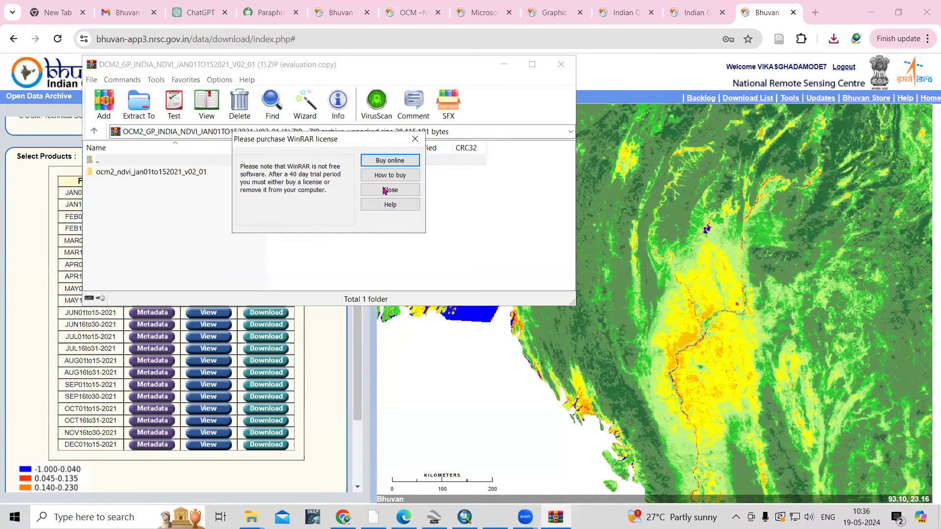
# Dismiss the licence reminder, extract the archive into the default Downloads folder, and close WinRAR.
pyautogui.click(385, 190)
pyautogui.click(138, 103)
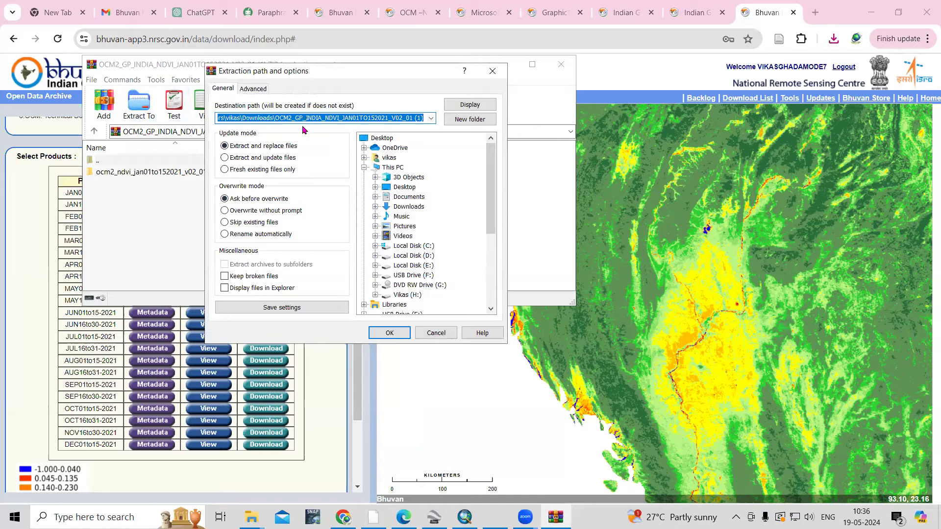
pyautogui.click(389, 332)
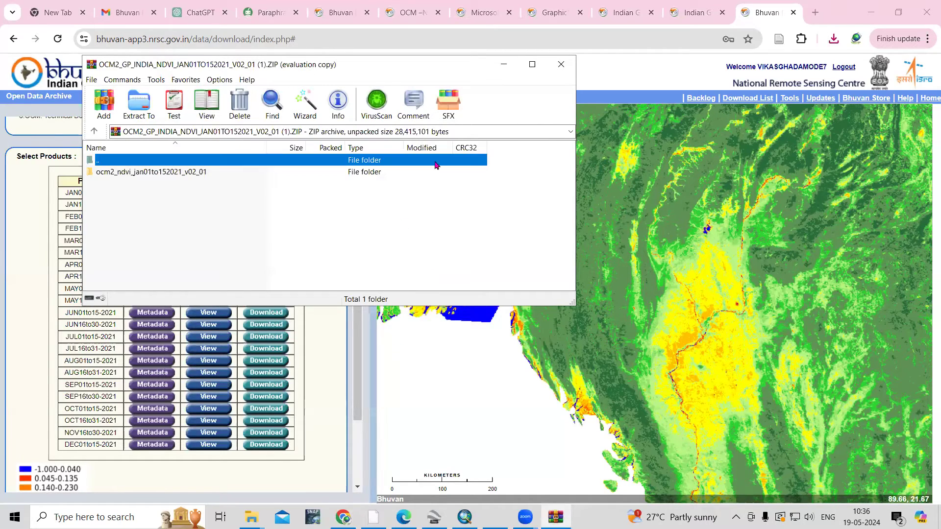
pyautogui.click(562, 64)
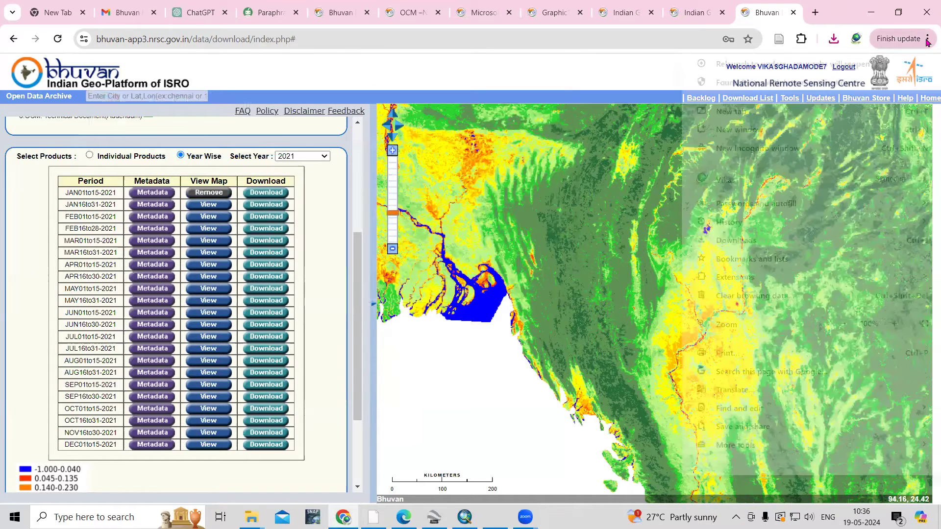
# Show the downloaded NDVI ZIP in its Downloads folder from Chrome's downloads list.
pyautogui.click(927, 39)
pyautogui.click(795, 243)
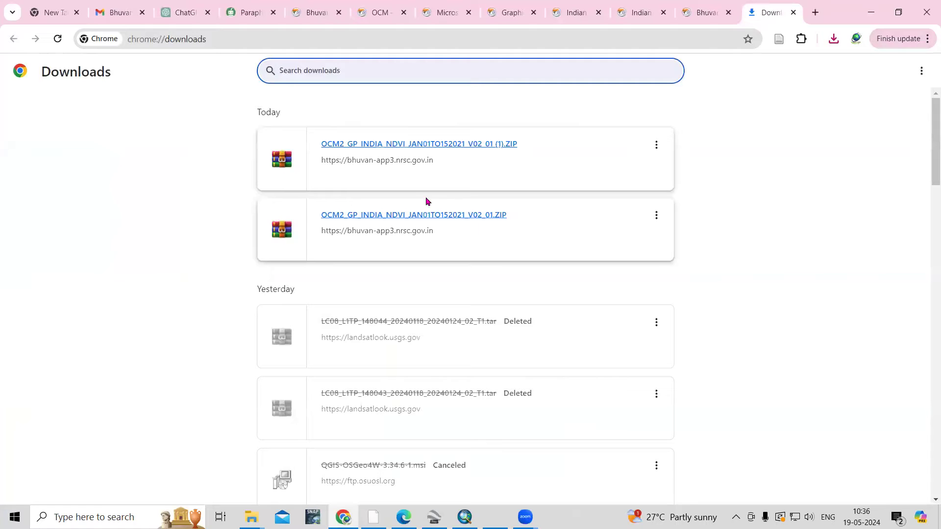
pyautogui.click(656, 145)
pyautogui.click(612, 155)
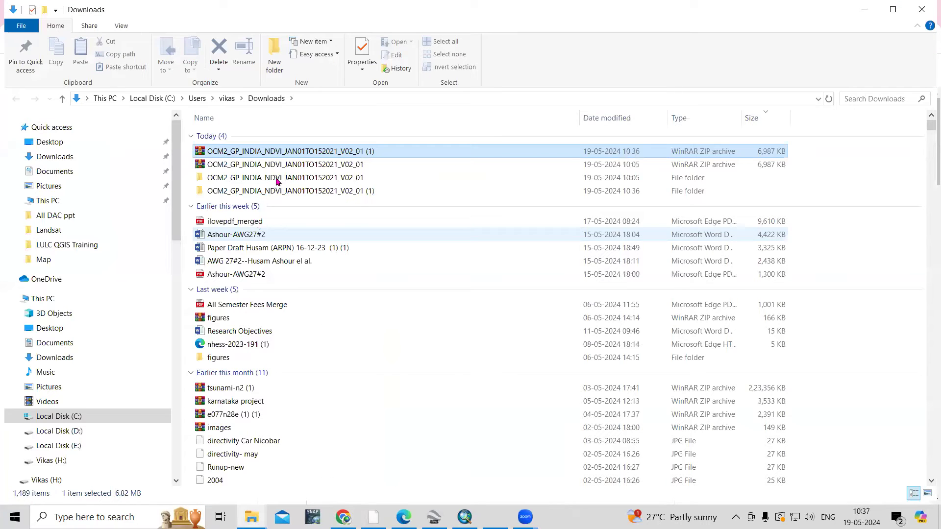
# Open the extracted ocm2_ndvi_jan01to152021_v02_01 subfolder and copy its full path for ArcMap.
pyautogui.click(315, 192)
pyautogui.doubleClick(314, 192)
pyautogui.doubleClick(283, 137)
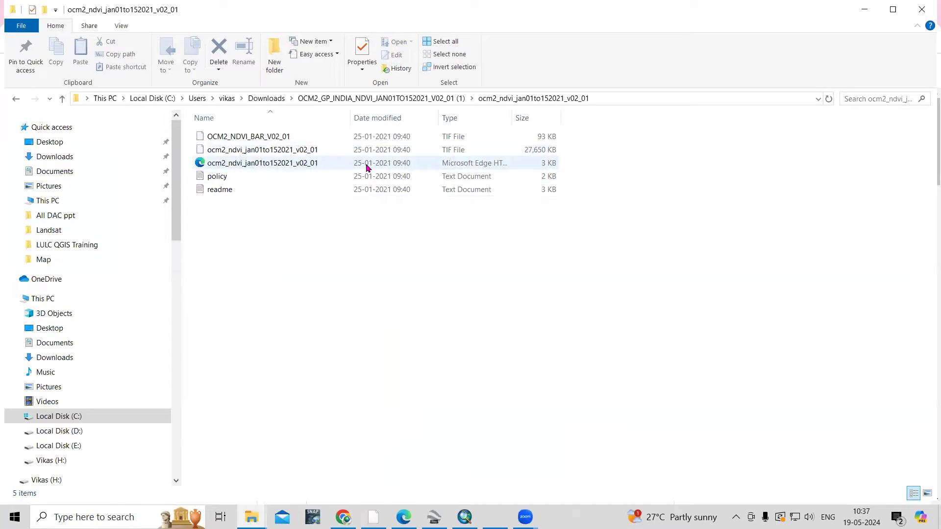
pyautogui.click(621, 96)
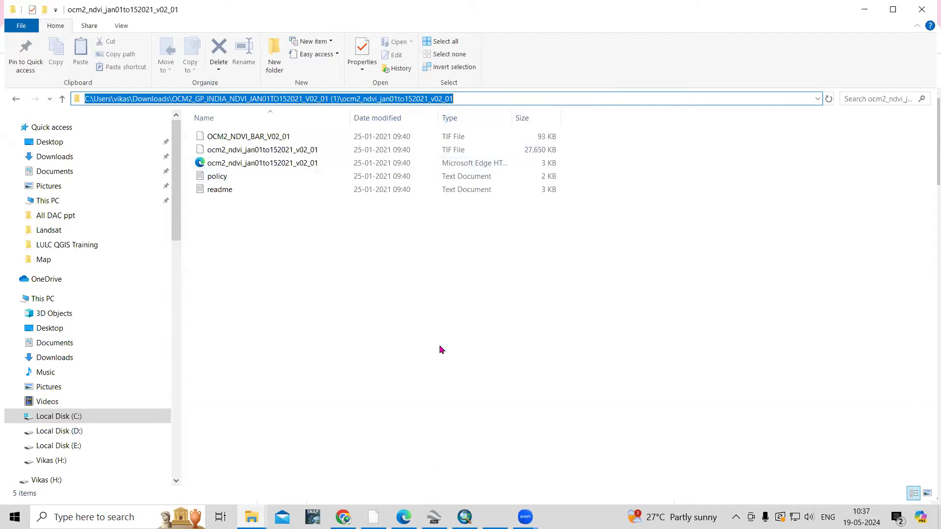
pyautogui.click(464, 517)
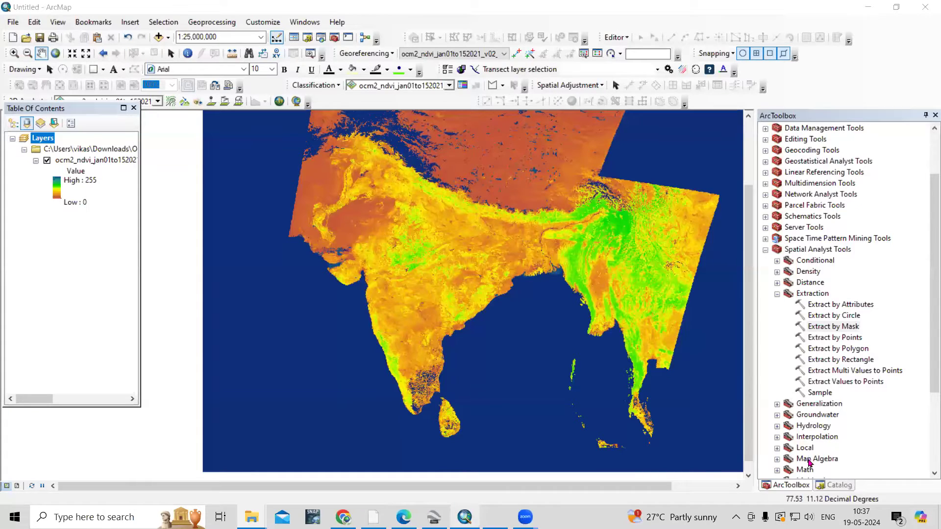
# Paste the folder path into Catalog's Location and drag ocm2_ndvi_jan01to152021_v02_01.tif onto the map, building pyramids.
pyautogui.click(839, 485)
pyautogui.click(886, 143)
pyautogui.hotkey('ctrl', 'v')
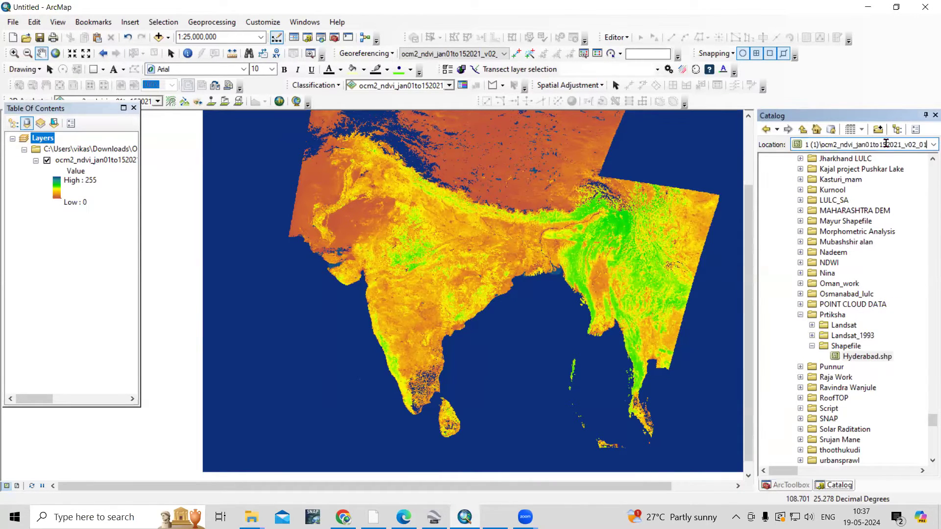
pyautogui.press('Return')
pyautogui.hotkey('alt', 'Down')
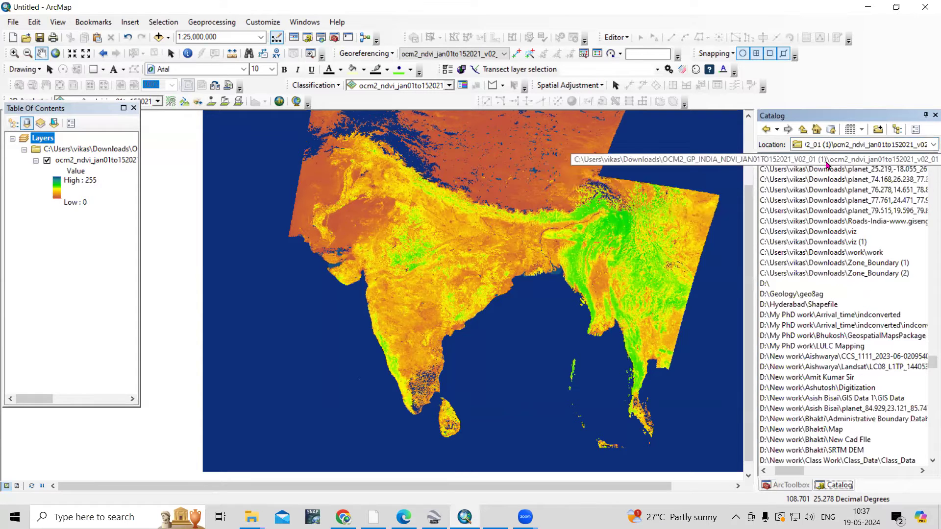
pyautogui.click(824, 184)
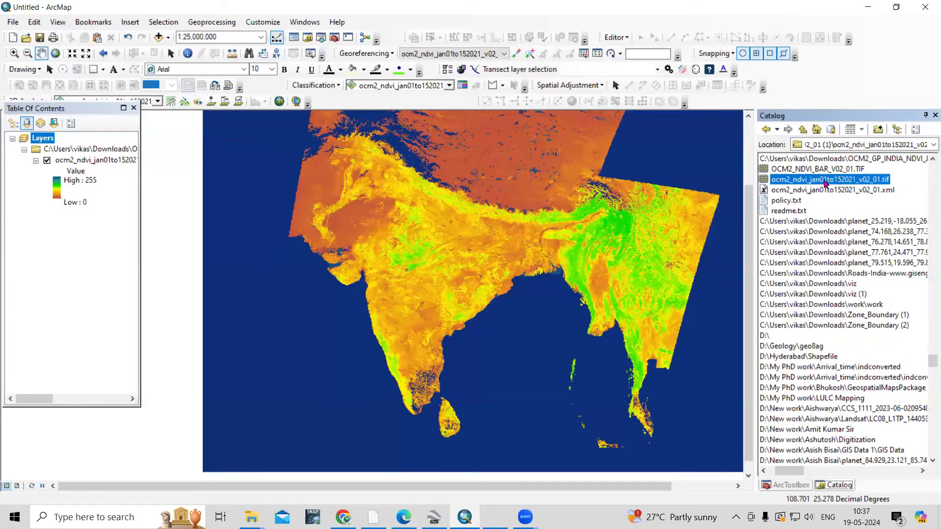
pyautogui.moveTo(841, 183); pyautogui.dragTo(399, 185)
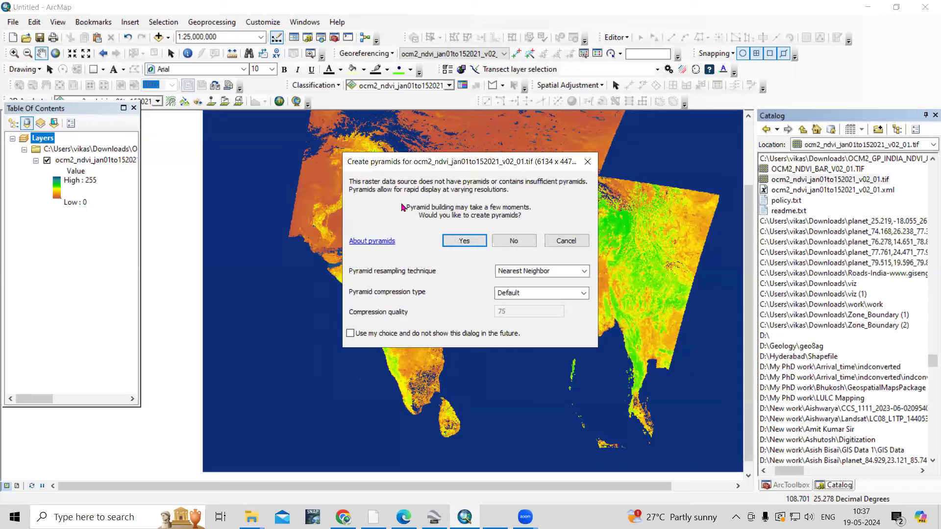
pyautogui.click(465, 241)
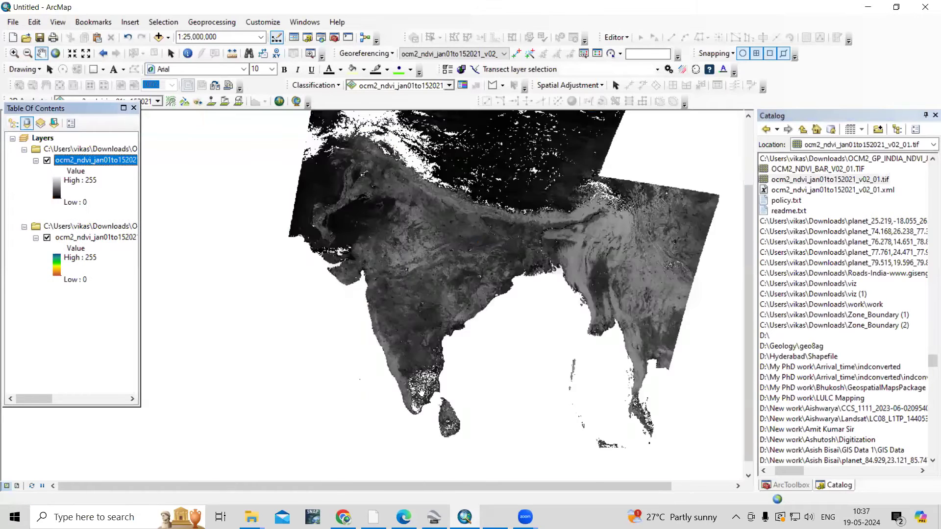
# Apply the red-orange-yellow-green-blue colour ramp to the new NDVI layer.
pyautogui.scroll(-2, 421, 392)
pyautogui.scroll(2, 421, 392)
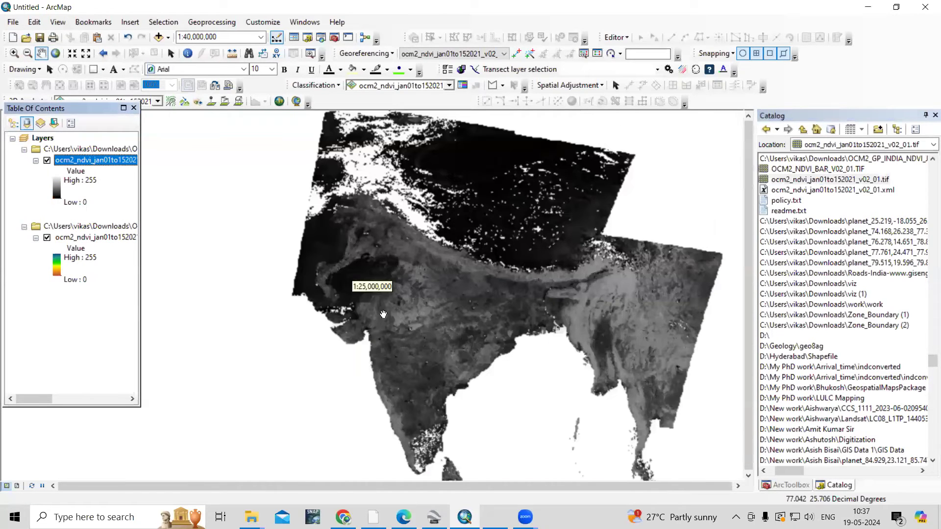
pyautogui.click(57, 186)
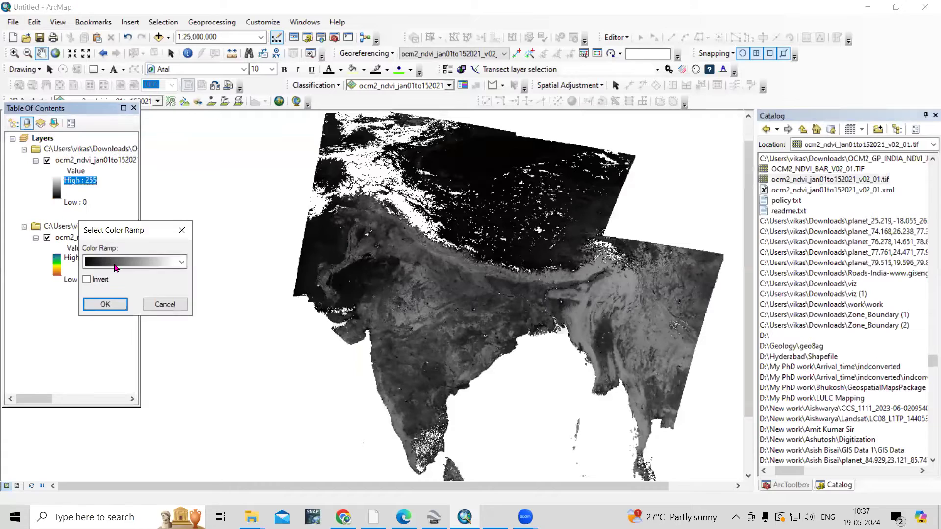
pyautogui.click(118, 258)
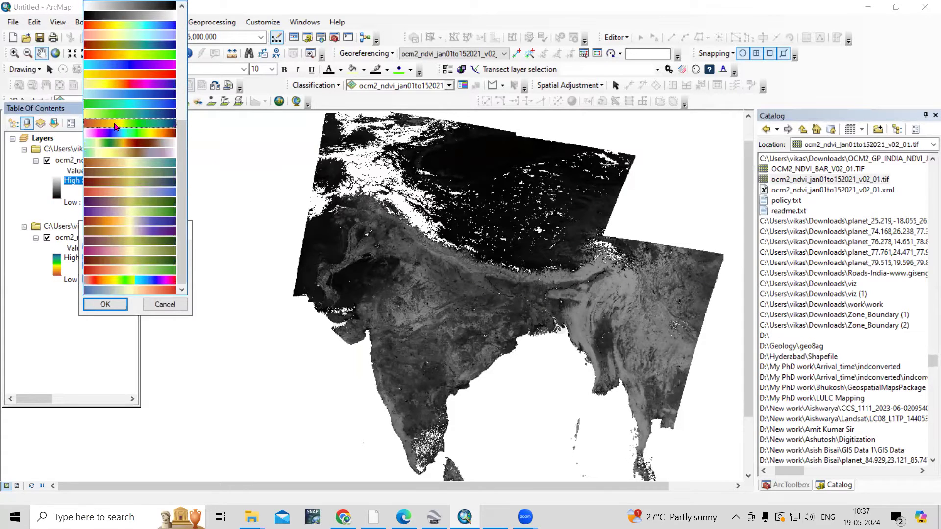
pyautogui.click(104, 283)
pyautogui.click(105, 303)
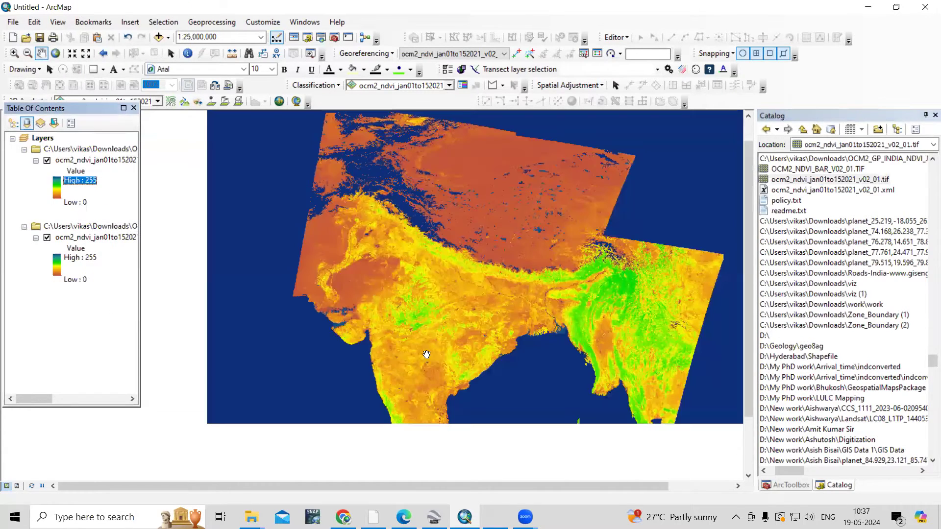
# Zoom in and pan the map north, then bring back the browser's Downloads page.
pyautogui.scroll(-2, 431, 373)
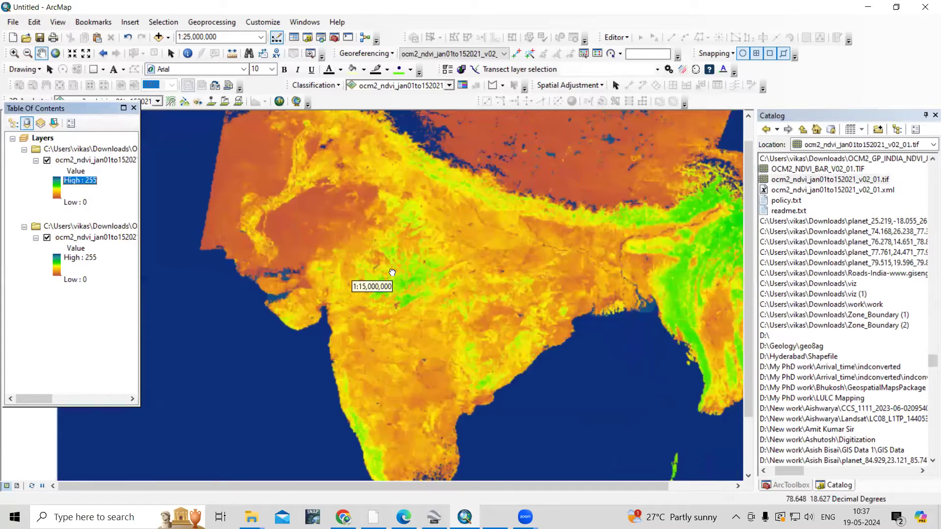
pyautogui.press('Up')
pyautogui.press('Up')
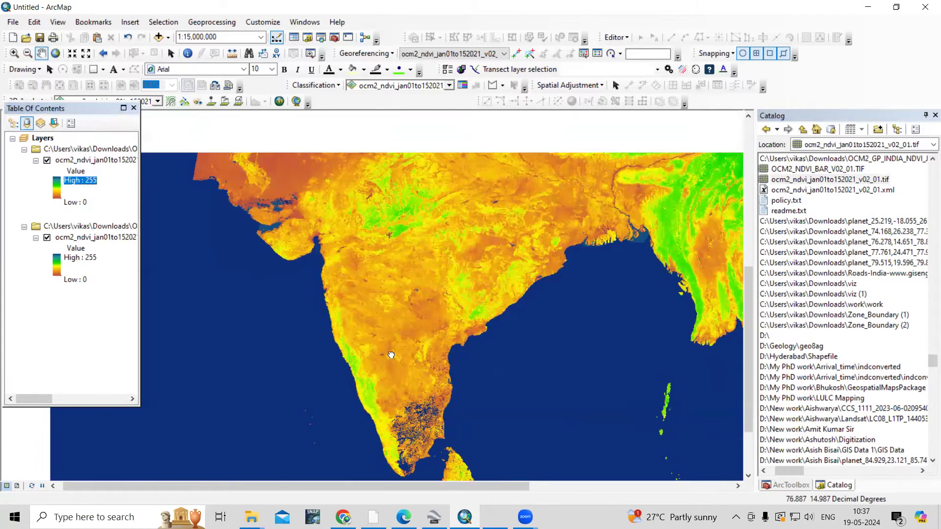
pyautogui.moveTo(377, 251); pyautogui.dragTo(366, 359)
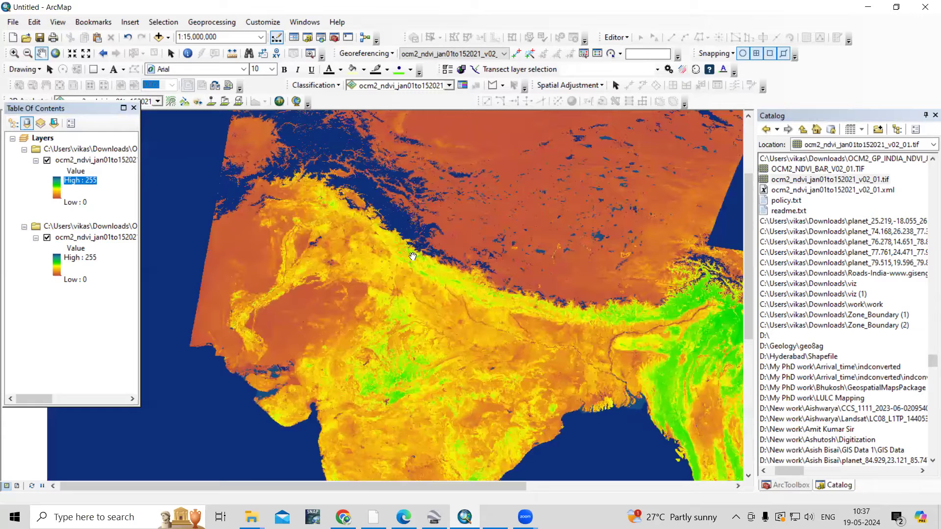
pyautogui.click(342, 516)
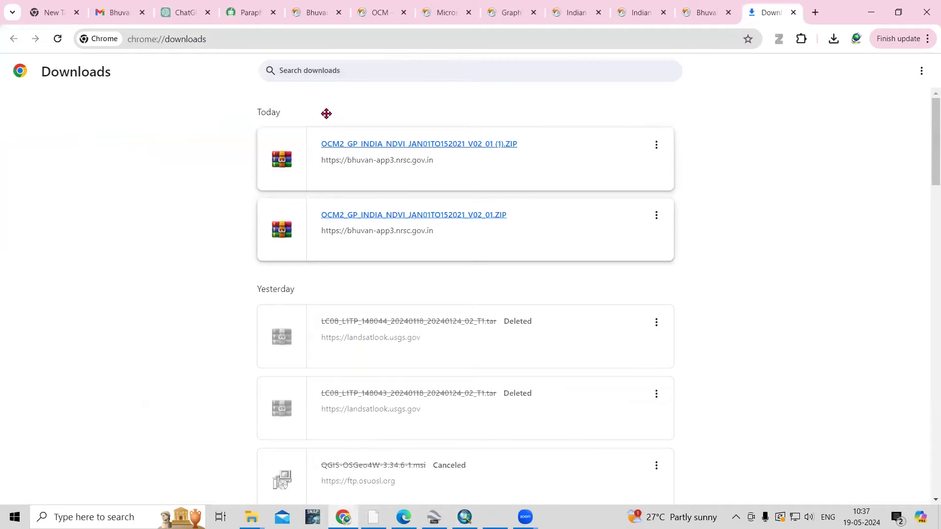
# Return to Bhuvan and reveal the full NDVI legend, from -1.000-0.040 through Cloud and Negative NDVI.
pyautogui.hotkey('alt', 'Tab')
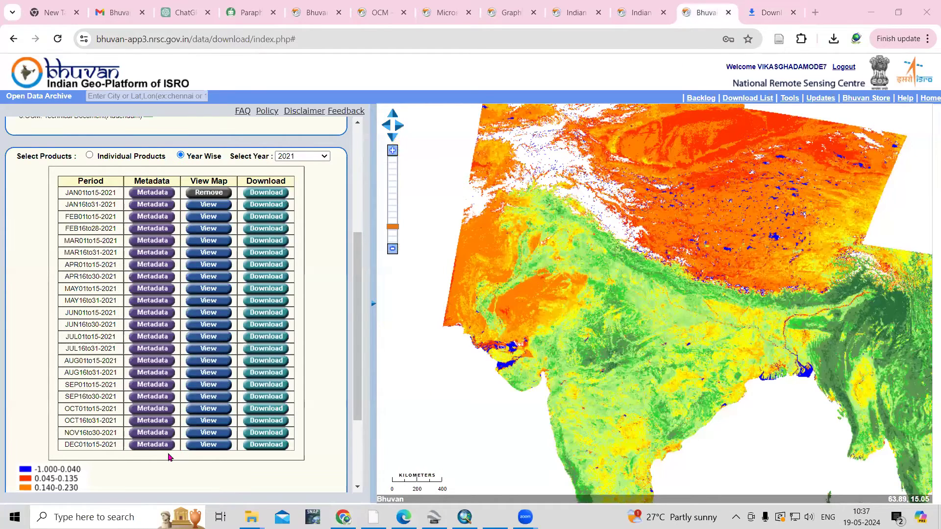
pyautogui.scroll(-1, 119, 455)
pyautogui.scroll(-3, 37, 453)
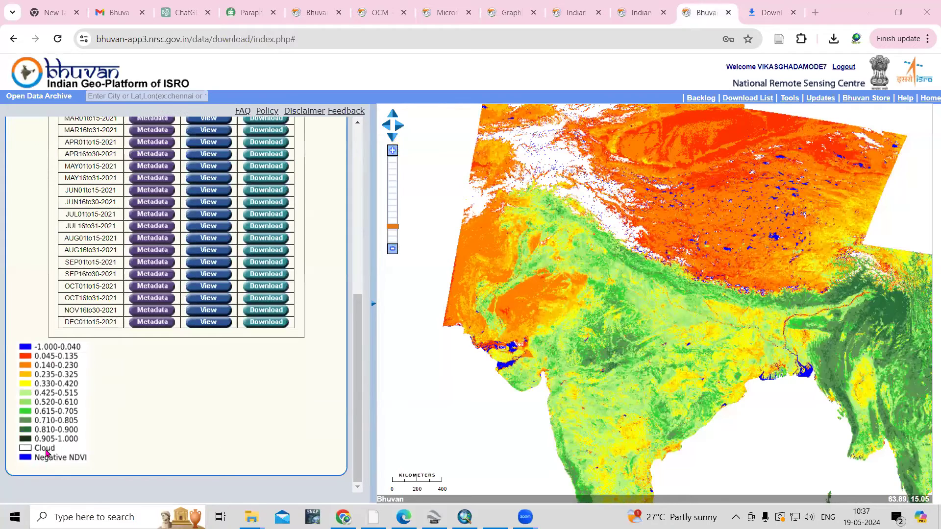
# Check both NDVI layers in ArcMap, then return to Bhuvan scrolled to the top of the panel.
pyautogui.moveTo(465, 517)
pyautogui.click(467, 478)
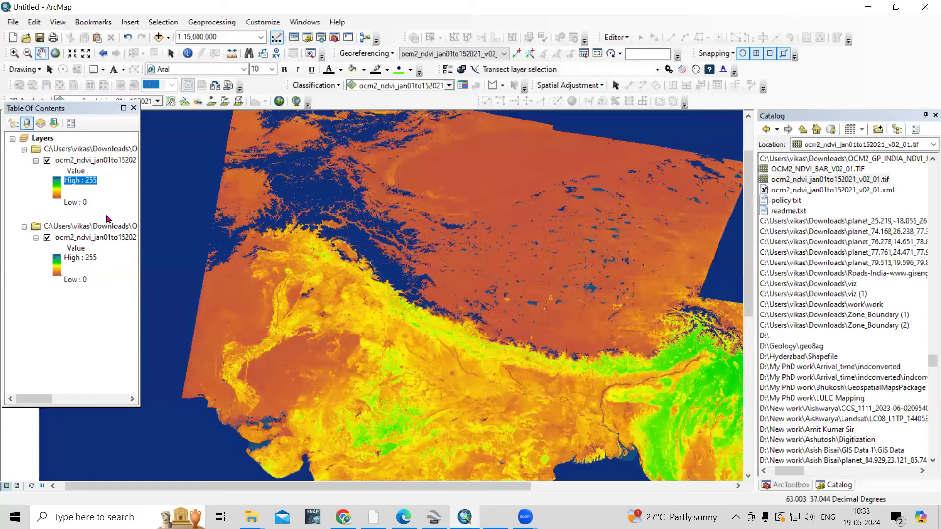
pyautogui.moveTo(343, 517)
pyautogui.click(343, 463)
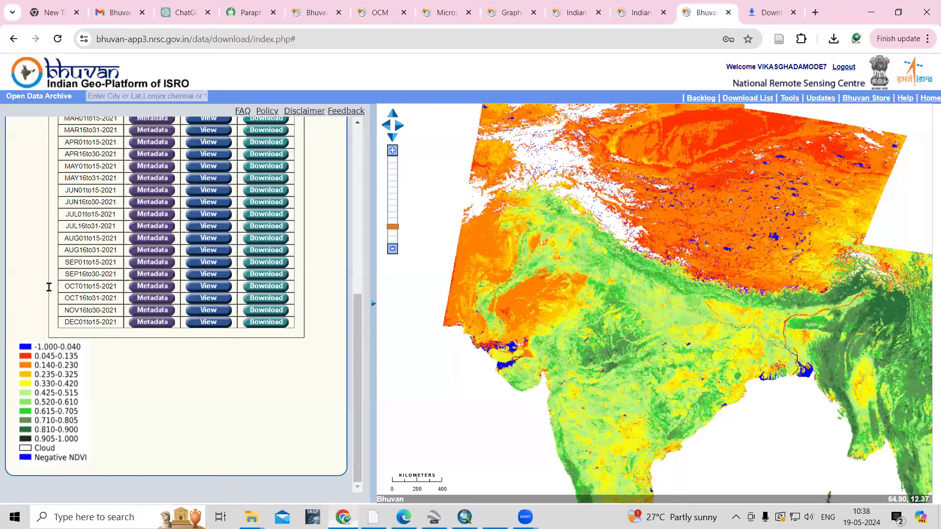
pyautogui.scroll(6, 81, 285)
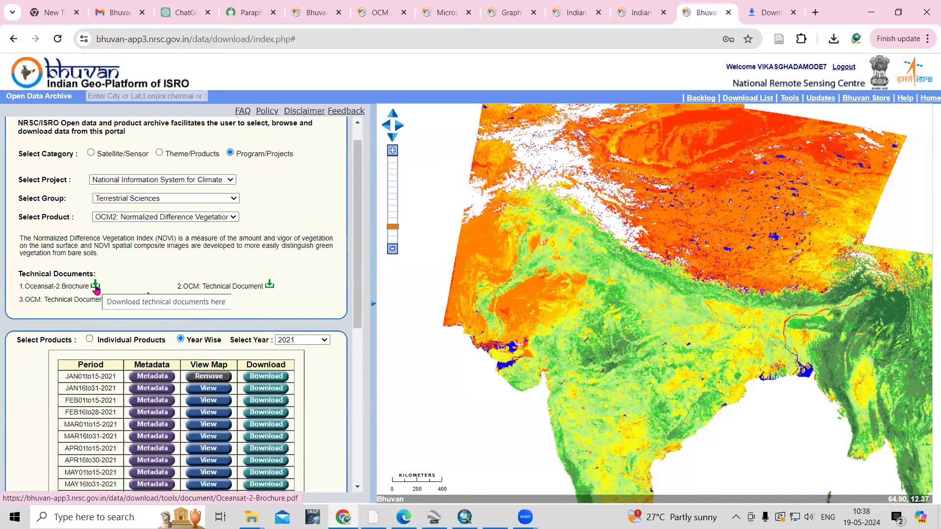
# Open the Oceansat-2 Brochure PDF, read through to page 3, and return to the Bhuvan tab.
pyautogui.click(96, 288)
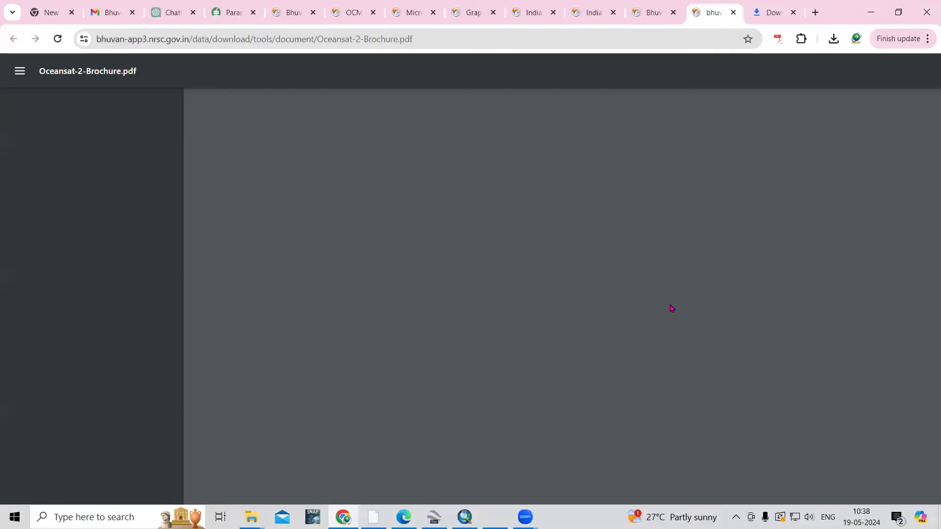
pyautogui.scroll(-10, 589, 305)
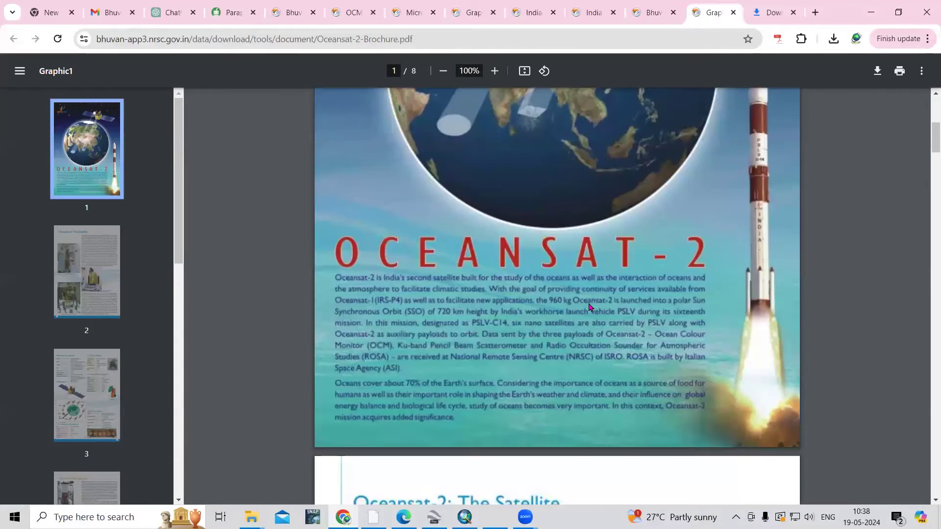
pyautogui.scroll(4, 382, 245)
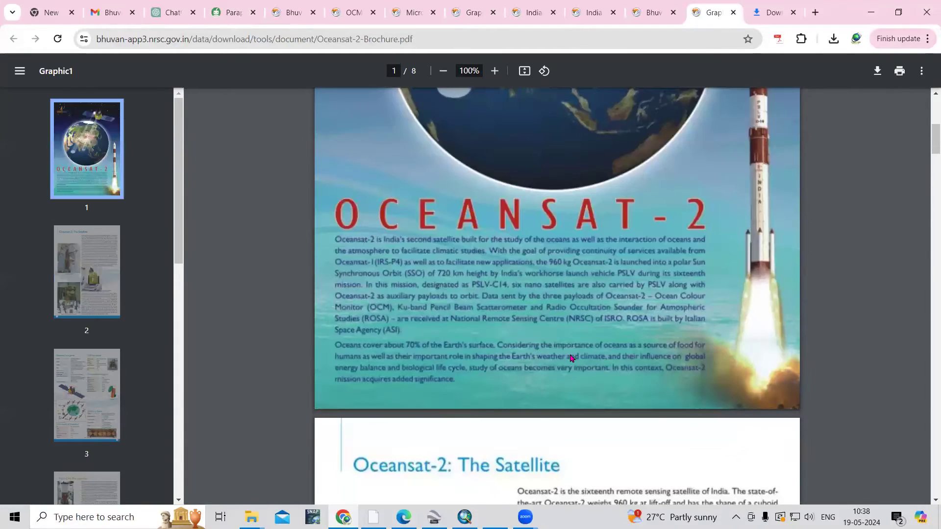
pyautogui.scroll(-7, 571, 358)
pyautogui.scroll(-10, 574, 368)
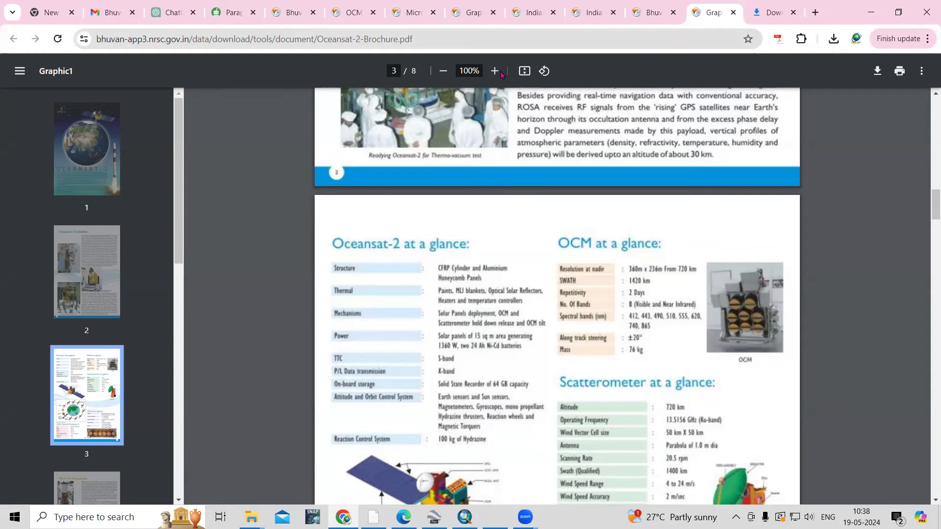
pyautogui.click(655, 13)
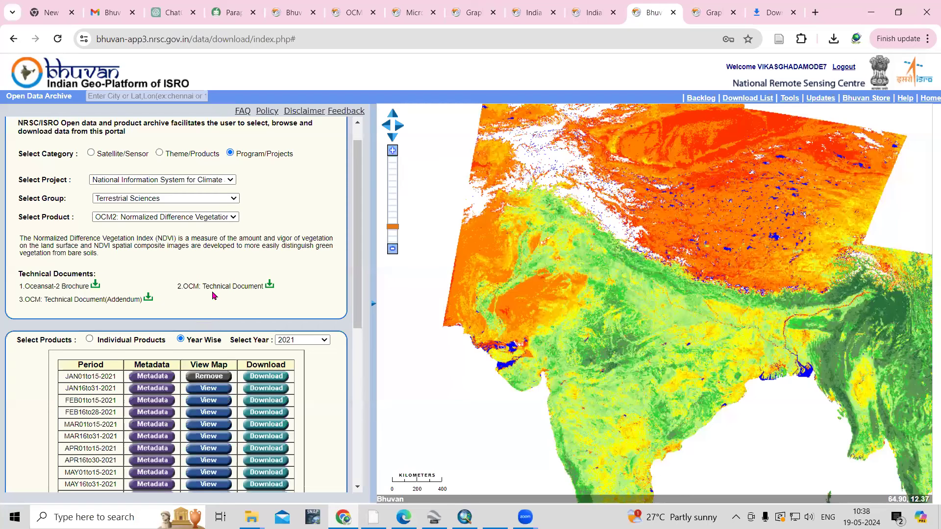
# Open the OCM Technical Document PDF and scroll to the Products Formats Specification.
pyautogui.click(269, 284)
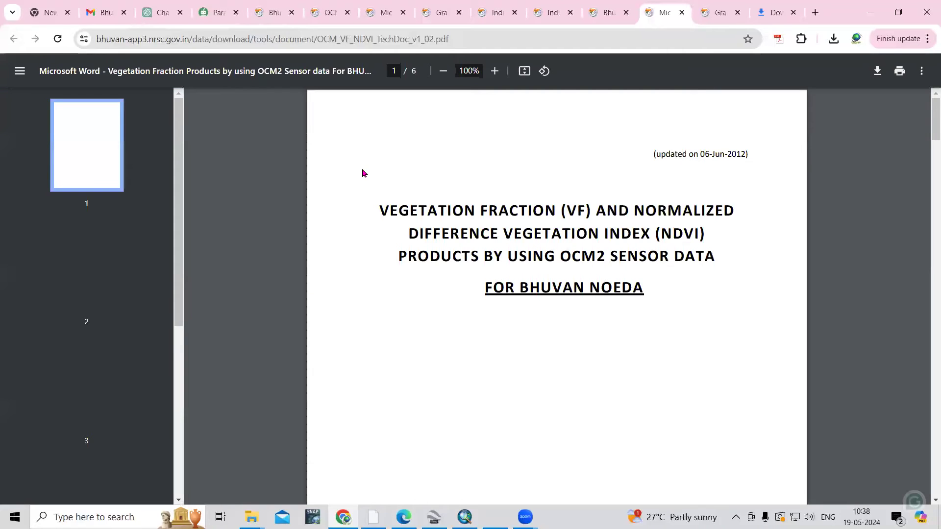
pyautogui.scroll(-10, 573, 298)
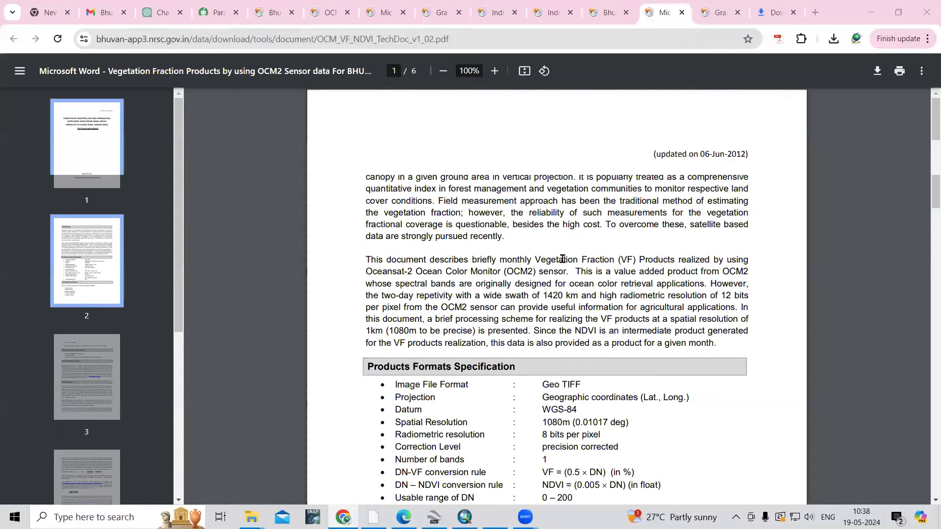
pyautogui.scroll(-4, 571, 282)
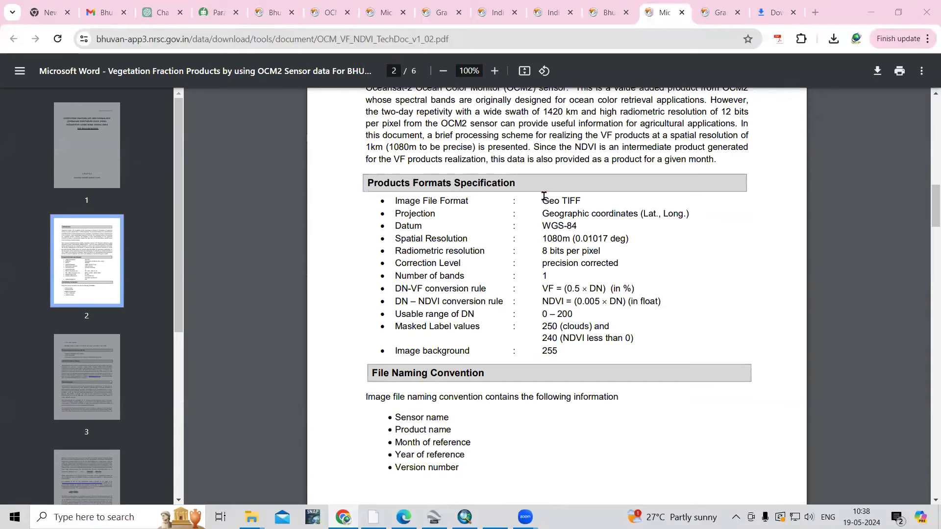
# Highlight the Geo TIFF format, projection and datum, 1080m resolution and 8 bits radiometric resolution.
pyautogui.moveTo(544, 197); pyautogui.dragTo(603, 202)
pyautogui.click(609, 226)
pyautogui.moveTo(541, 227); pyautogui.dragTo(574, 218)
pyautogui.click(562, 262)
pyautogui.moveTo(544, 240); pyautogui.dragTo(552, 240)
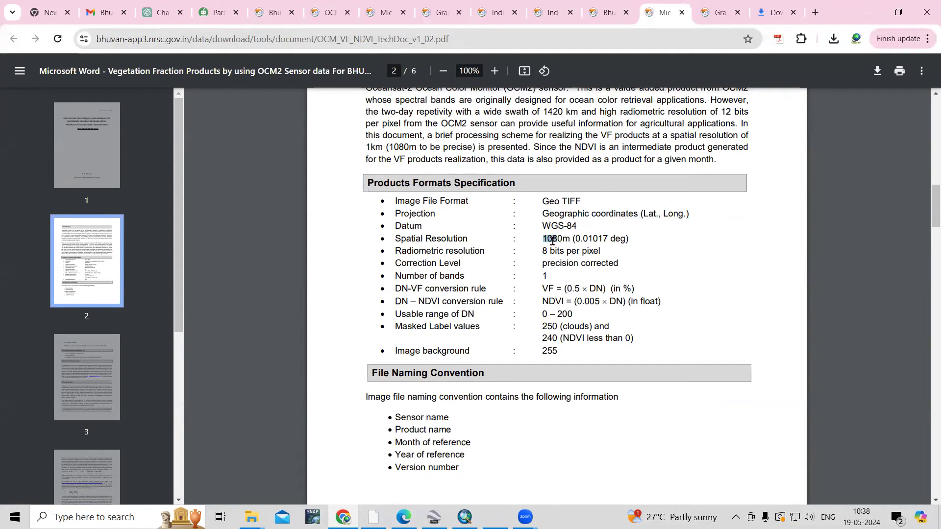
pyautogui.click(563, 248)
pyautogui.moveTo(540, 240); pyautogui.dragTo(562, 239)
pyautogui.click(581, 293)
pyautogui.moveTo(541, 251); pyautogui.dragTo(594, 251)
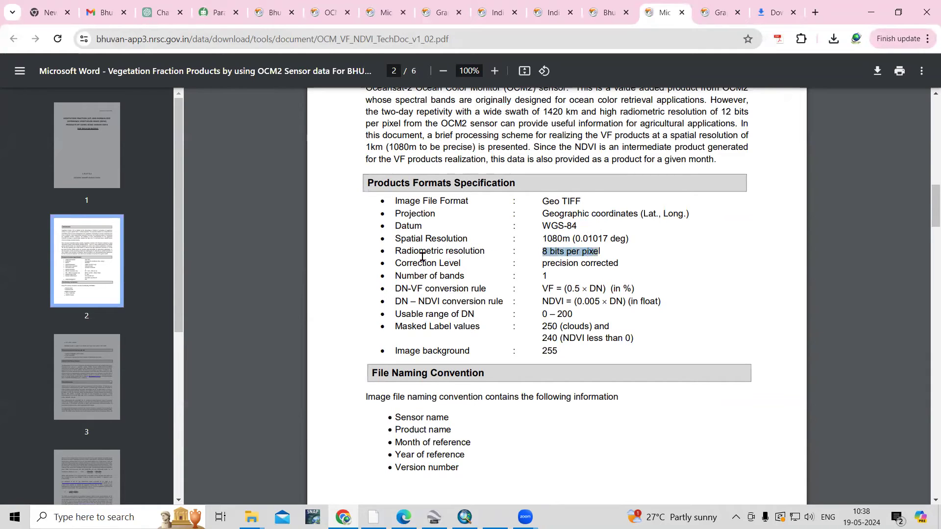
pyautogui.moveTo(408, 251); pyautogui.dragTo(527, 250)
pyautogui.click(559, 311)
# Highlight the Masked Label values 250 and 240, then scroll on to page 4.
pyautogui.scroll(-2, 551, 300)
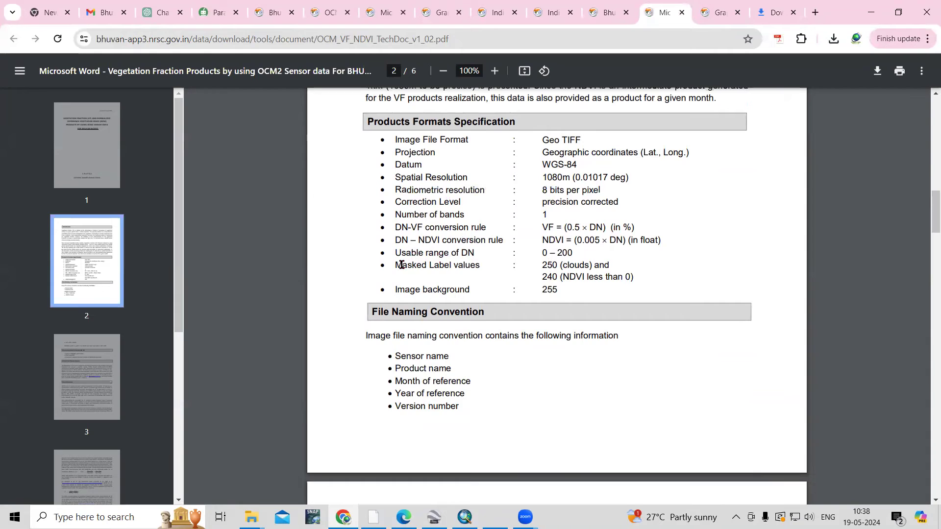
pyautogui.moveTo(398, 266); pyautogui.dragTo(477, 266)
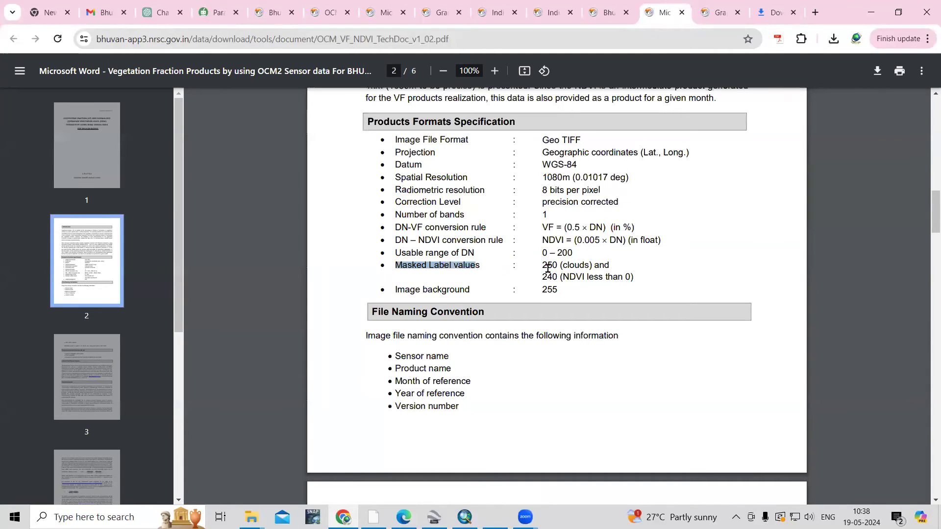
pyautogui.click(544, 266)
pyautogui.moveTo(544, 267); pyautogui.dragTo(627, 277)
pyautogui.click(639, 367)
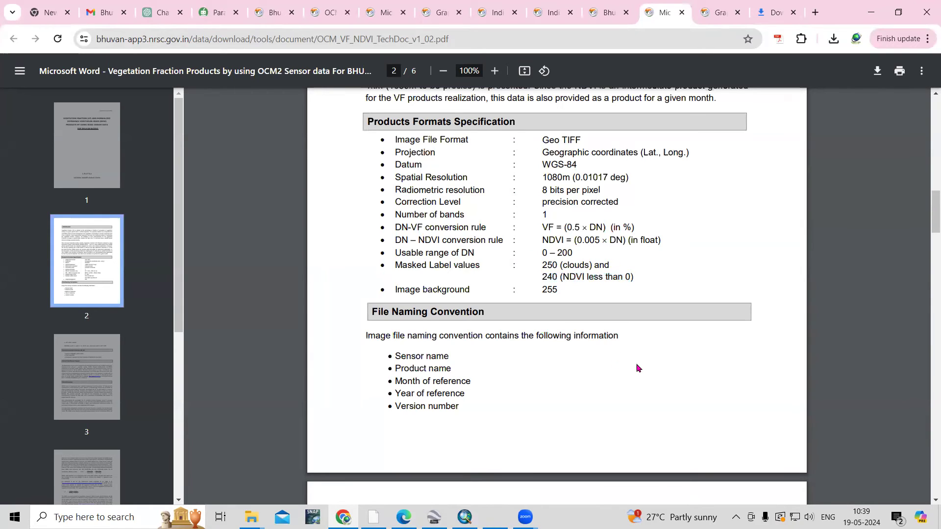
pyautogui.scroll(-3, 503, 304)
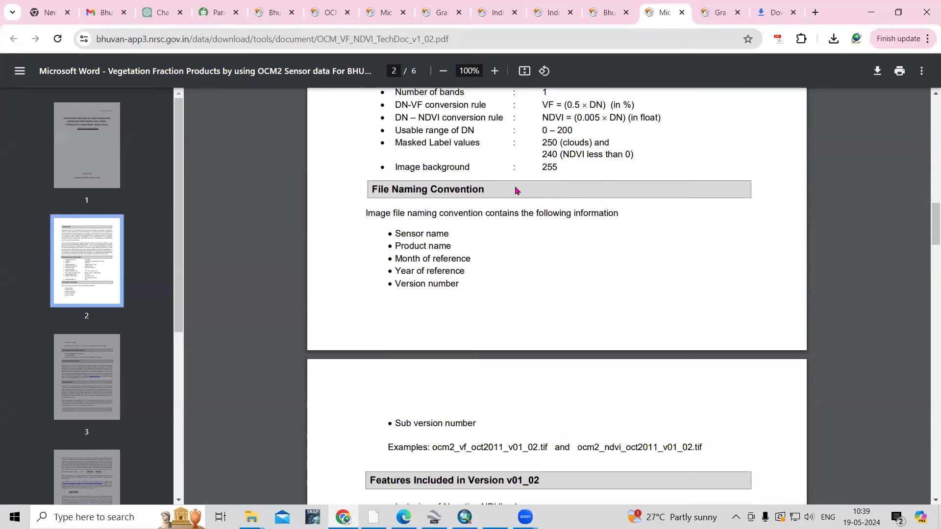
pyautogui.scroll(-10, 477, 291)
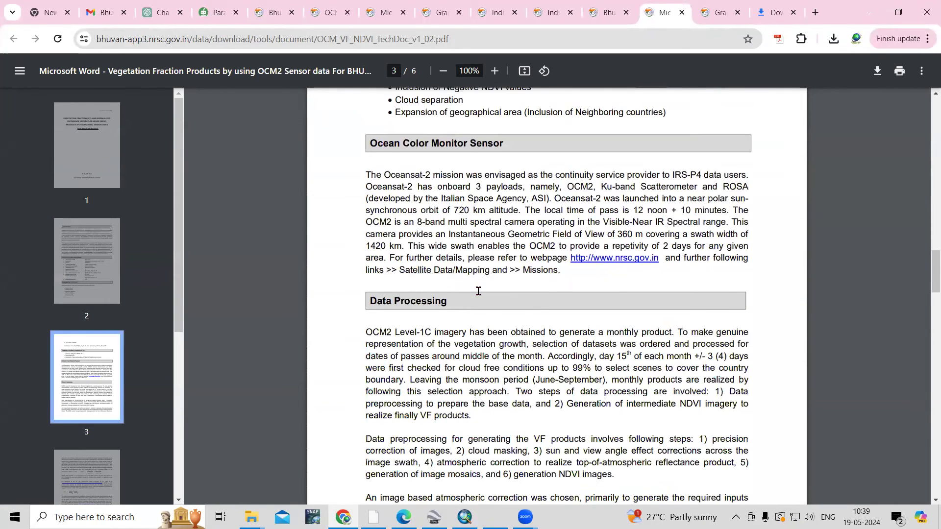
pyautogui.scroll(-10, 478, 291)
pyautogui.scroll(-6, 477, 291)
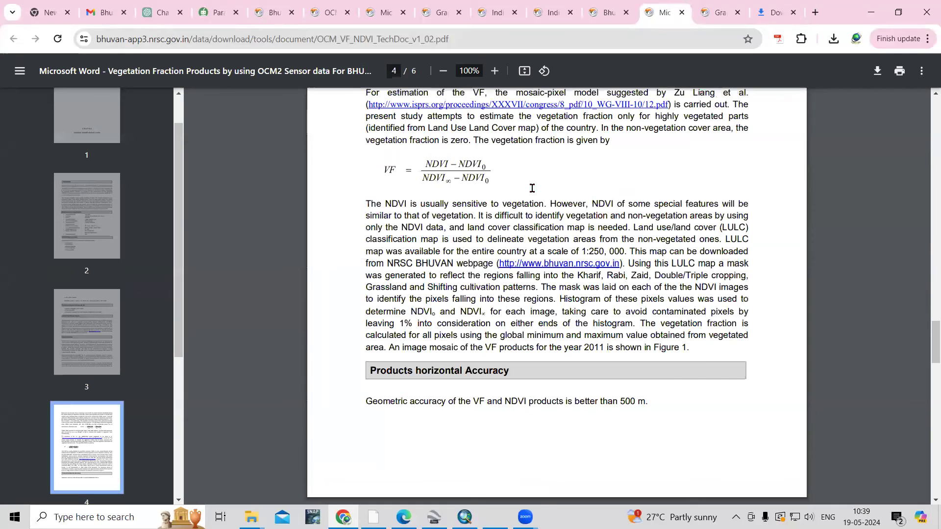
pyautogui.scroll(4, 532, 188)
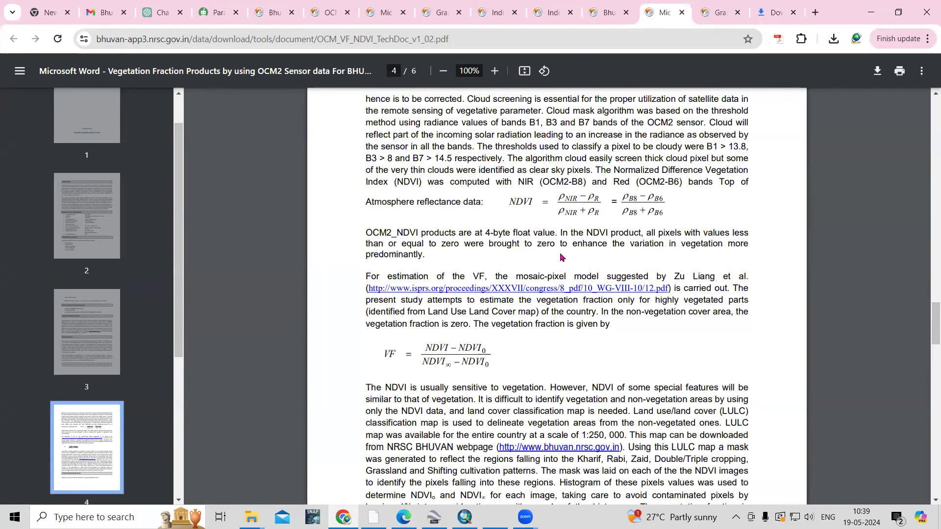
pyautogui.scroll(-1, 633, 378)
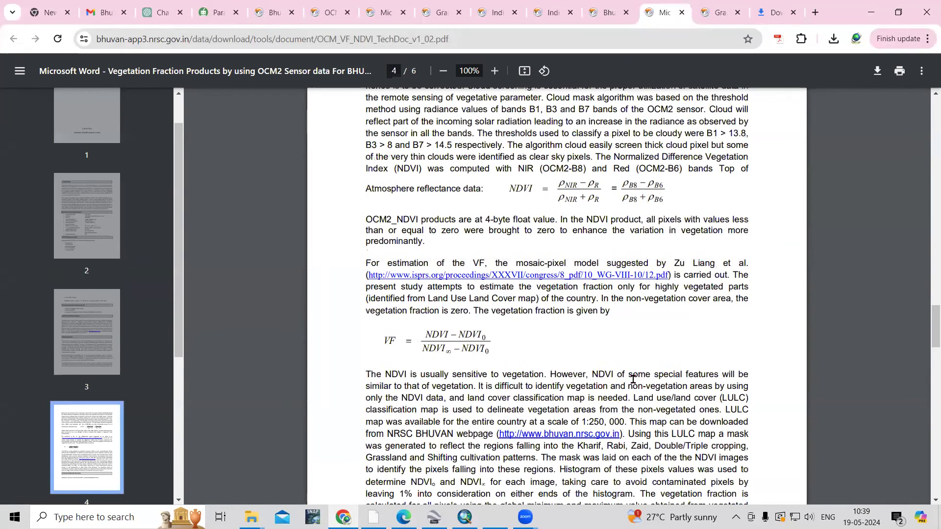